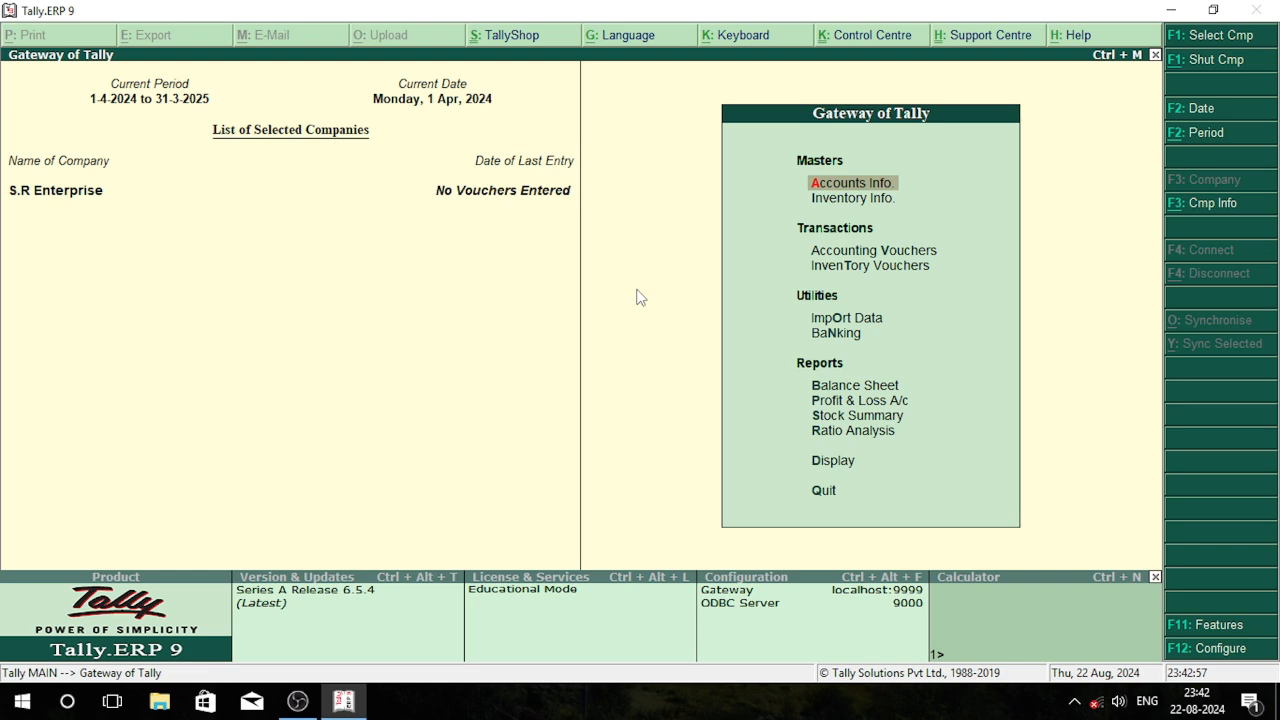
Open the creation form for a single stock item in the inventory masters
key("Down")
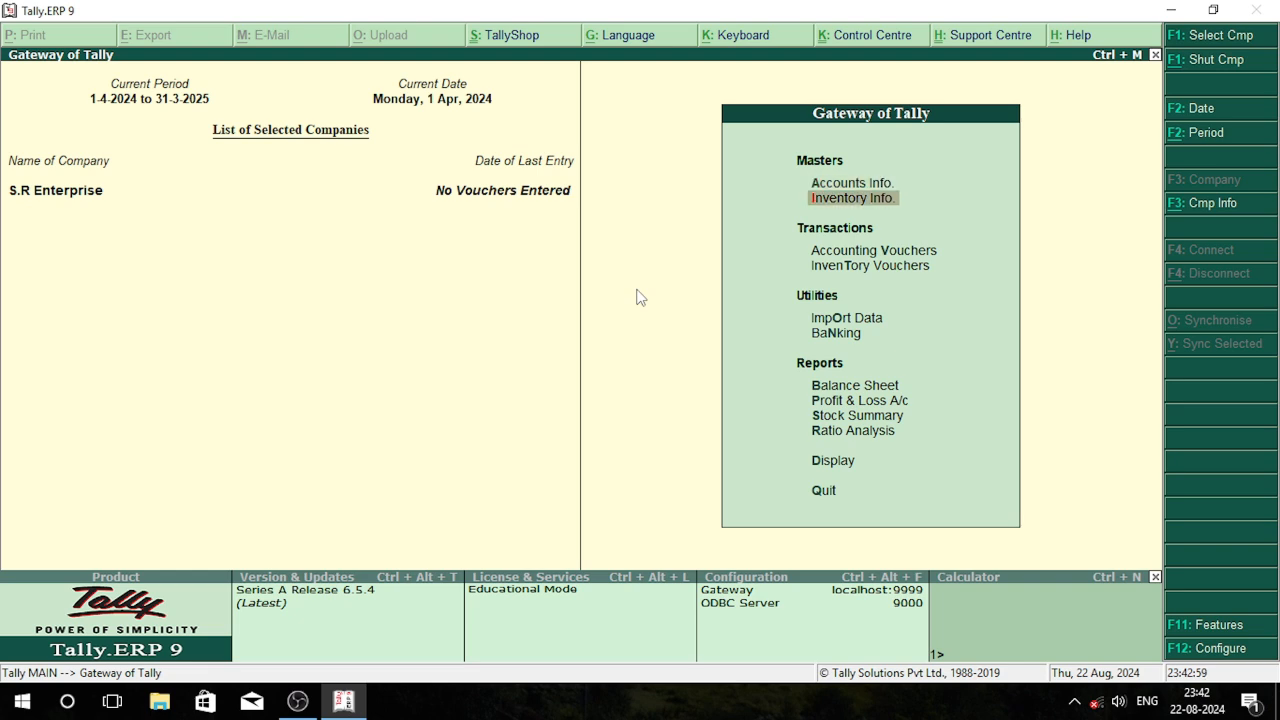
key("Return")
key("Down")
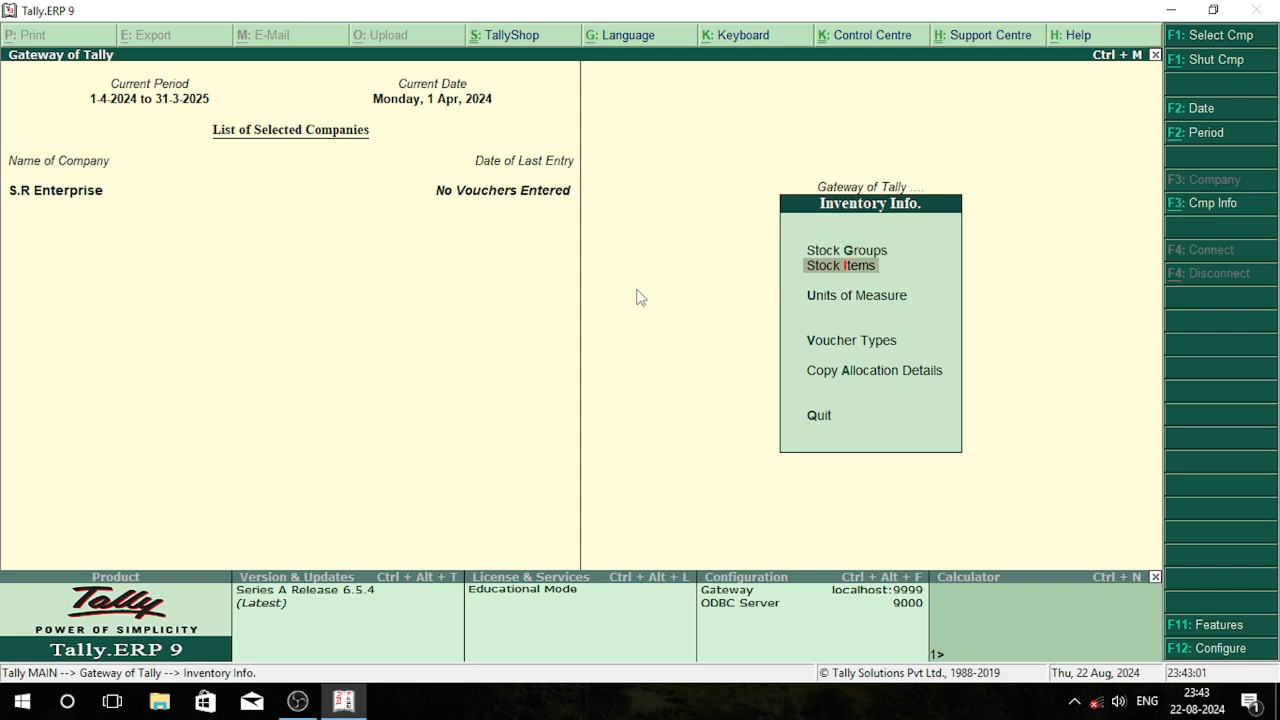
key("Return")
key("Return")
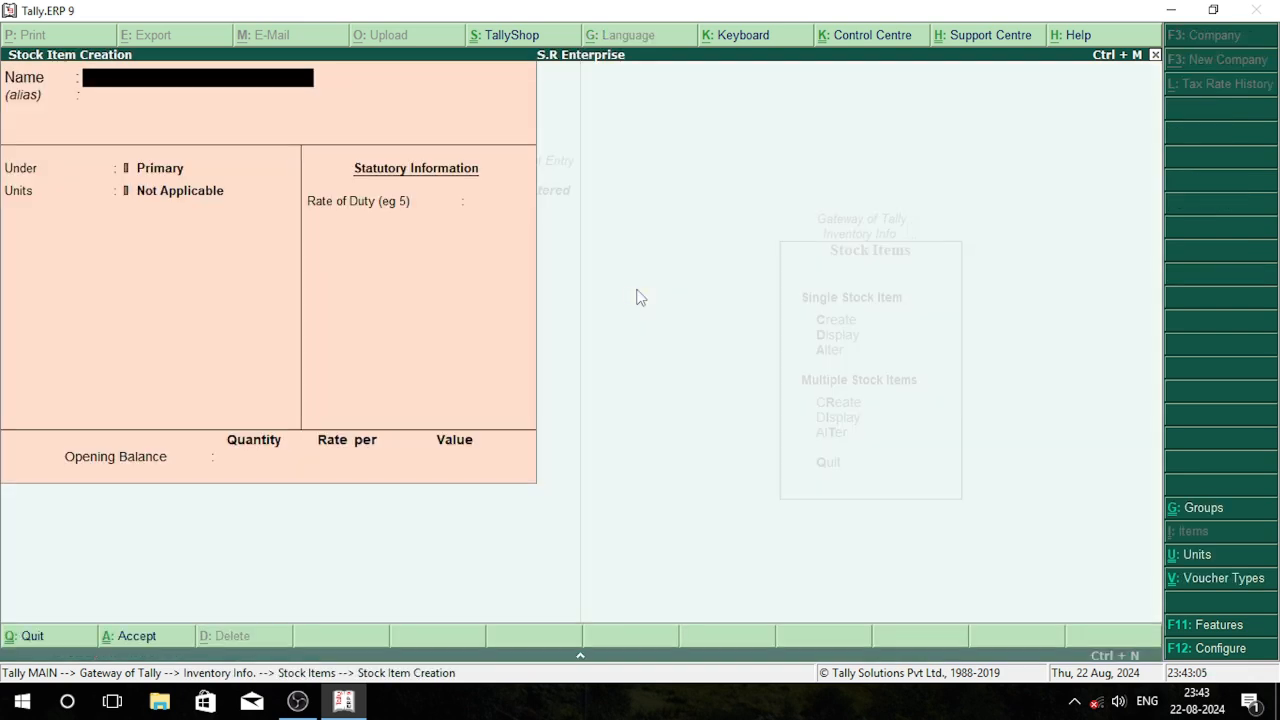
Name the new stock item BwnQ Gw and leave its alias blank
type("Bwnq")
type(" G")
type("d")
key("BackSpace")
type("w")
key("BackSpace")
key("BackSpace")
key("BackSpace")
key("BackSpace")
type("Q Gw")
key("Return")
key("Return")
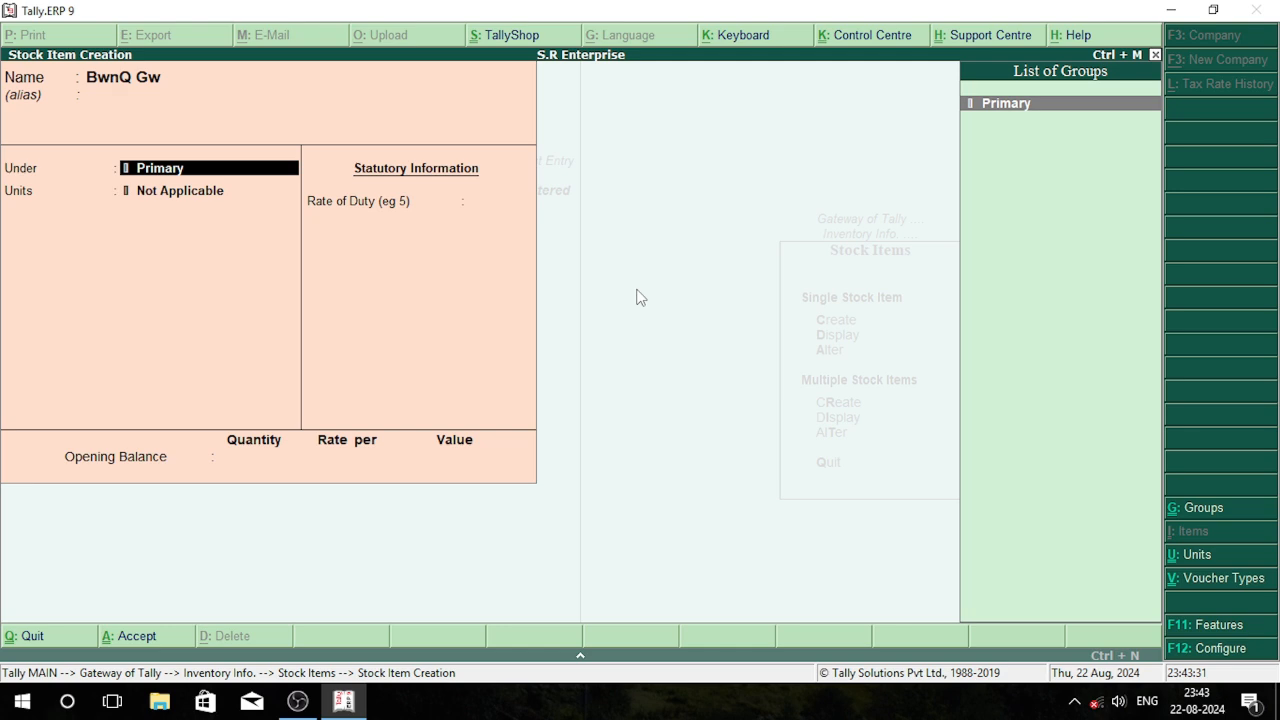
Create a stock group named Monitor under Primary and assign it as the item's group
key("alt+c")
type("Monitor")
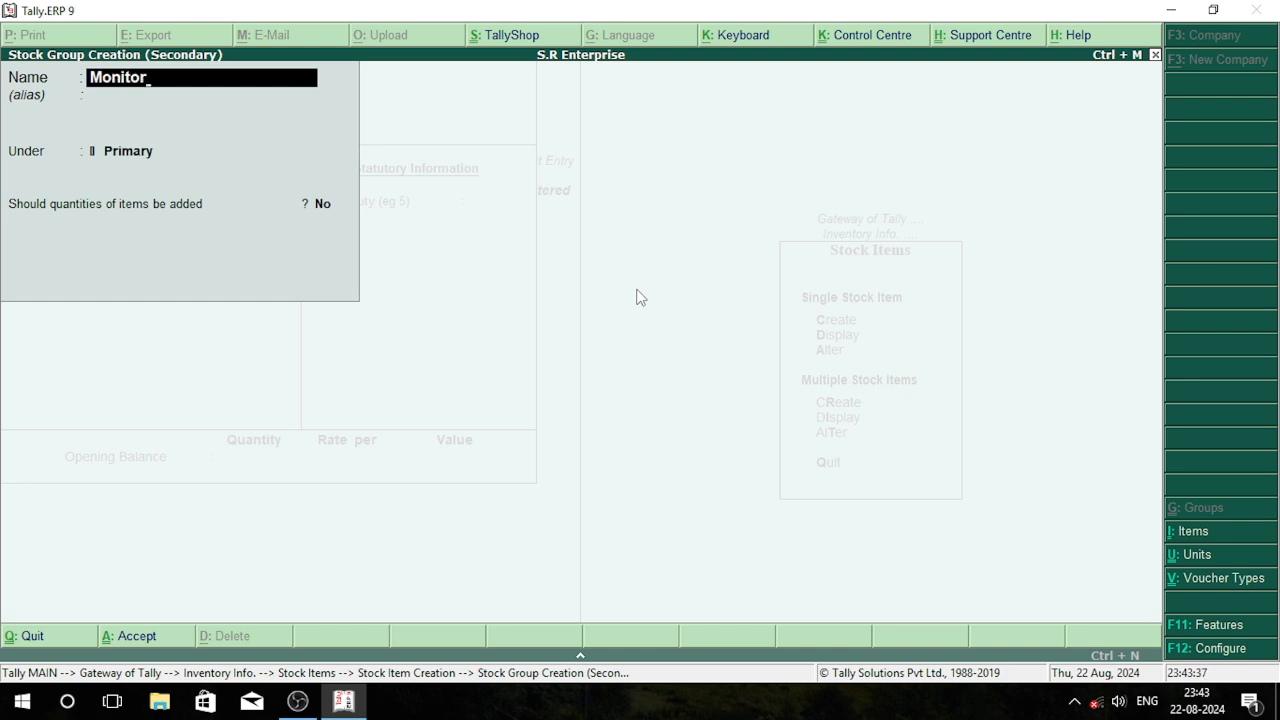
key("ctrl+a")
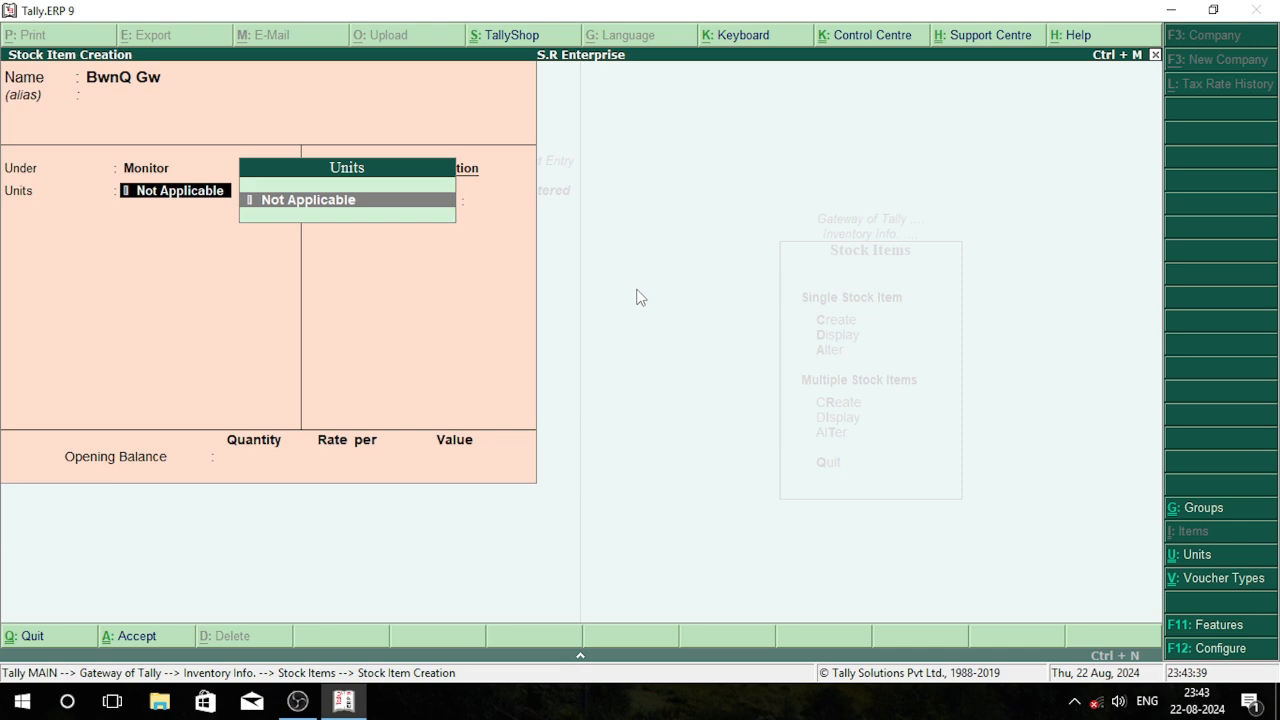
Create a simple unit with the symbol pcs and 0 decimal places, and assign it to the stock item
key("alt+c")
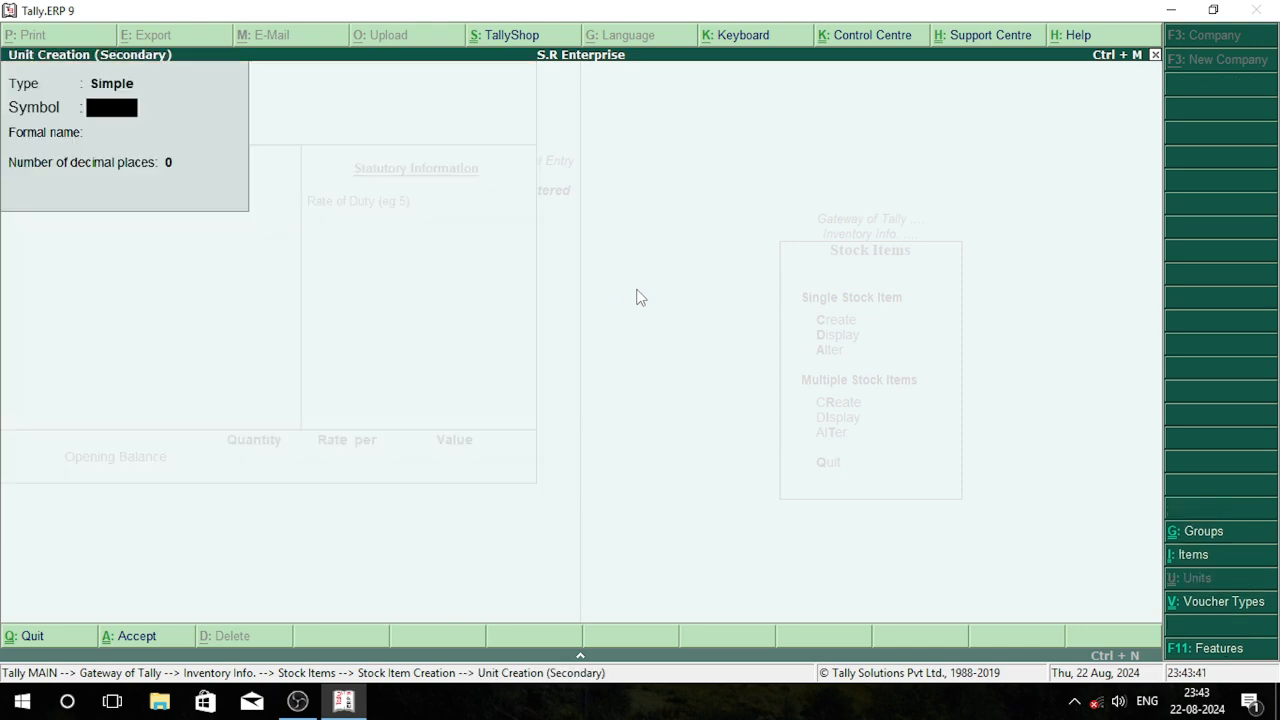
type("pcs")
key("Return")
key("Return")
key("Return")
key("Return")
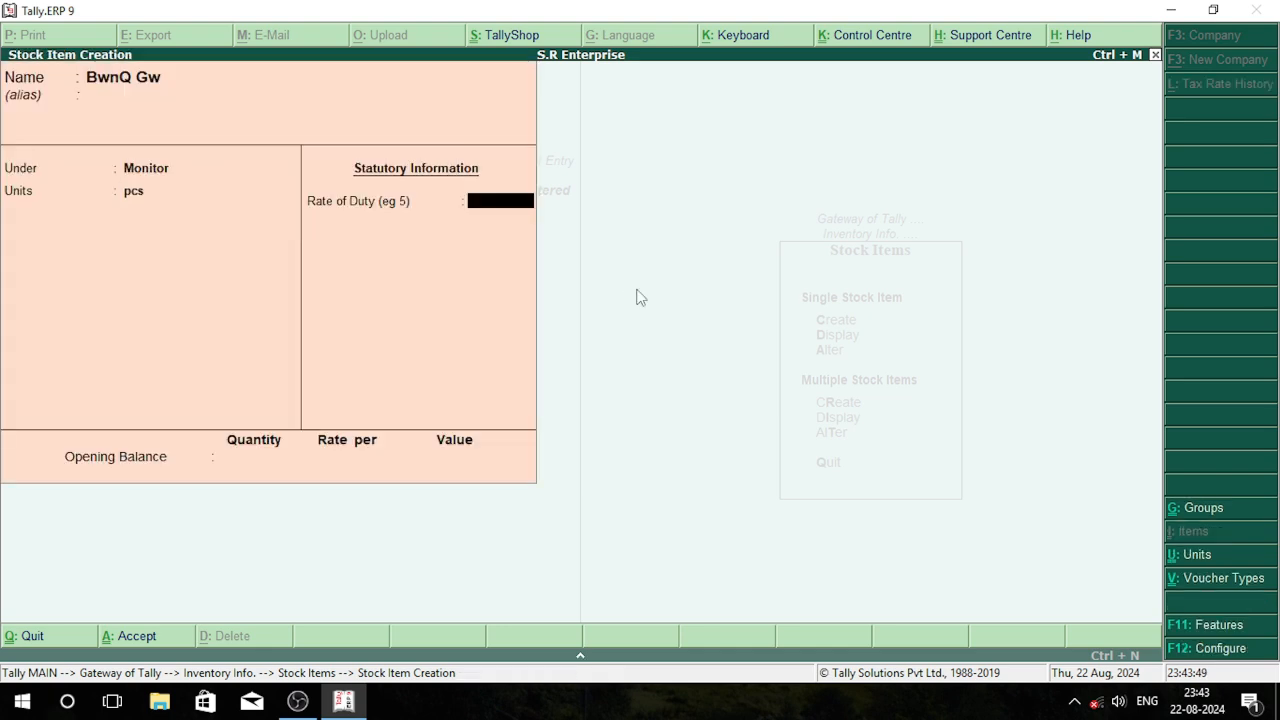
Enable standard rates for stock items in the master configuration
key("F12")
key("Return")
key("Return")
key("Return")
key("Return")
key("Return")
key("Return")
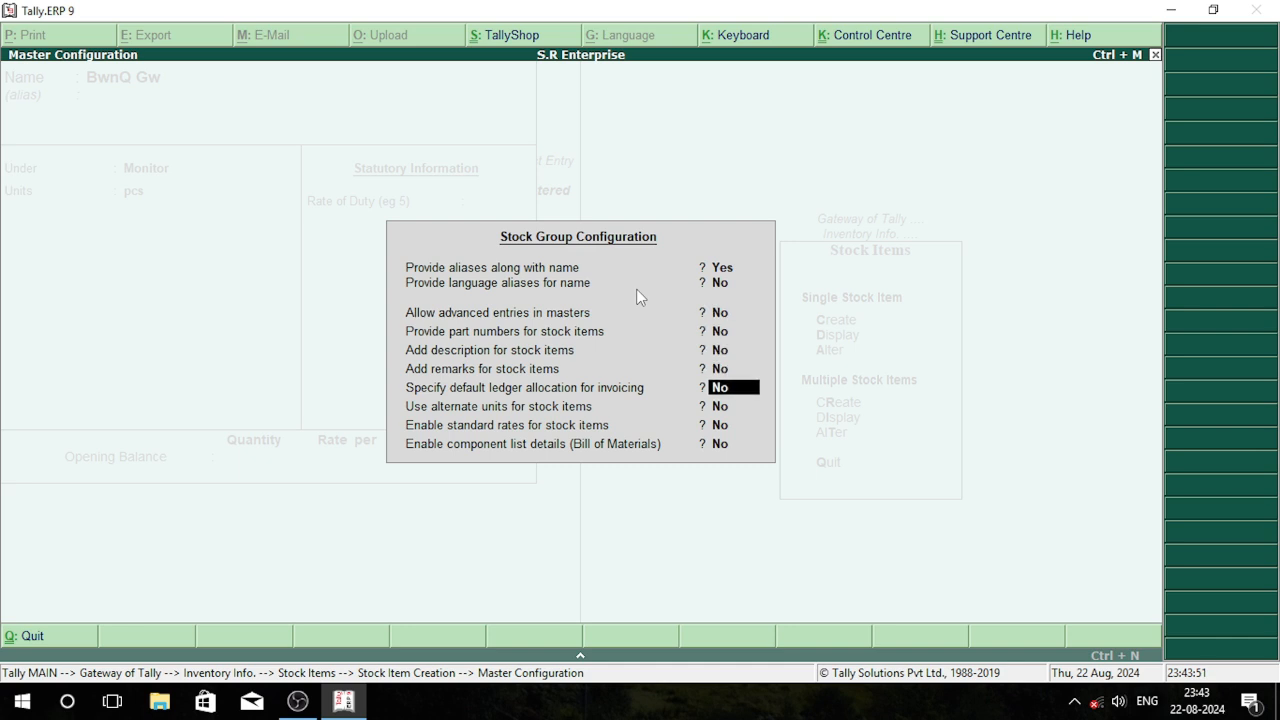
key("Return")
key("Return")
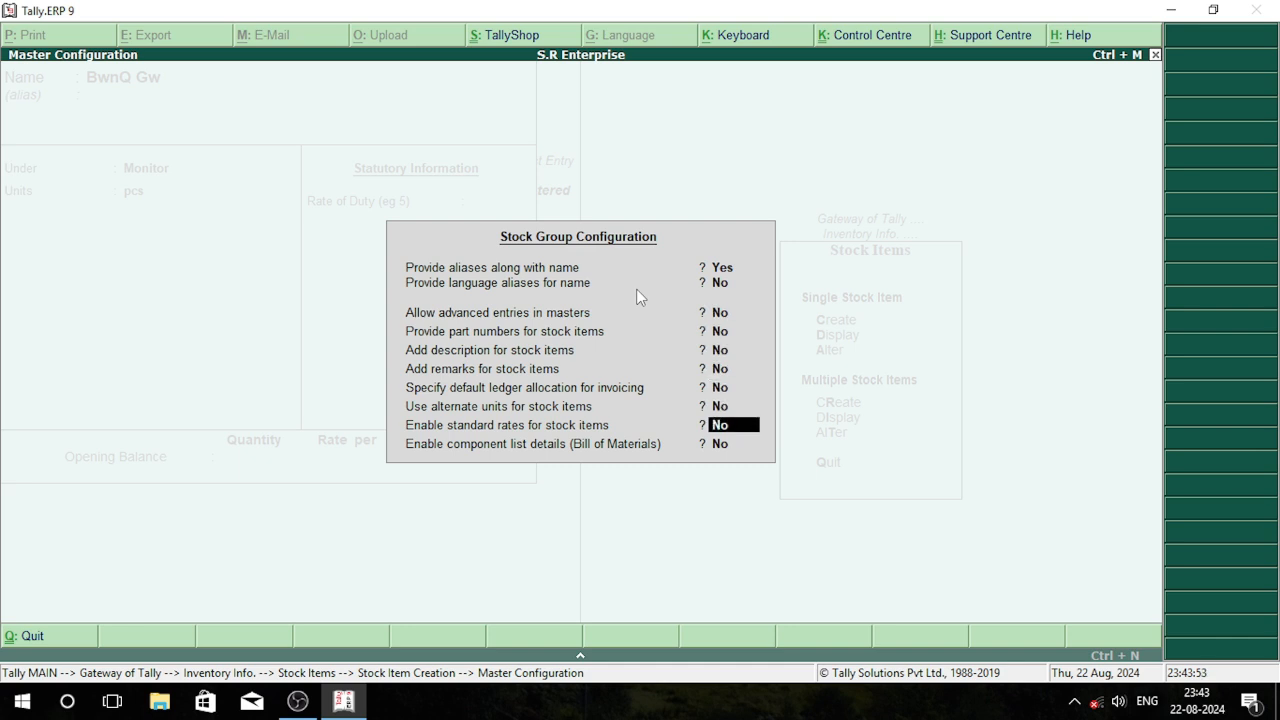
key("y")
key("Return")
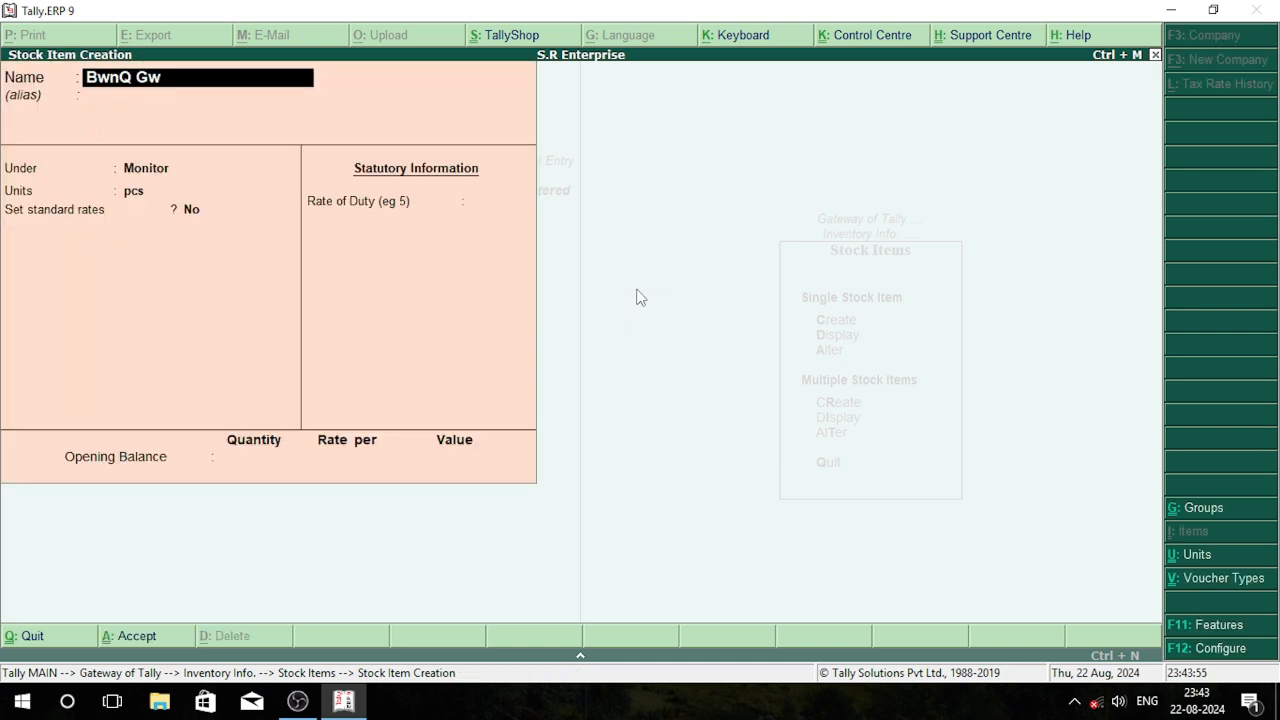
Turn on standard rates for BwnQ Gw and set its standard cost to 15,000 per pcs from 1-Apr-2024
key("Return")
key("Return")
key("Return")
key("Return")
key("y")
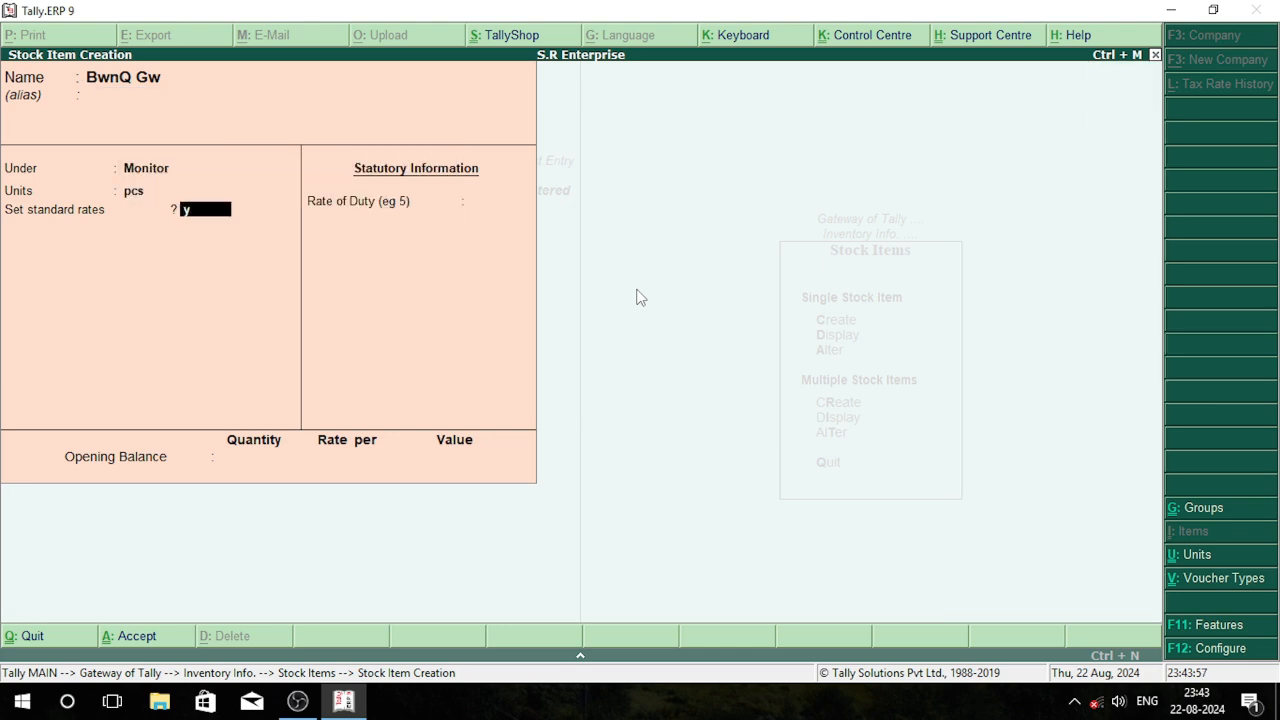
key("Return")
key("Return")
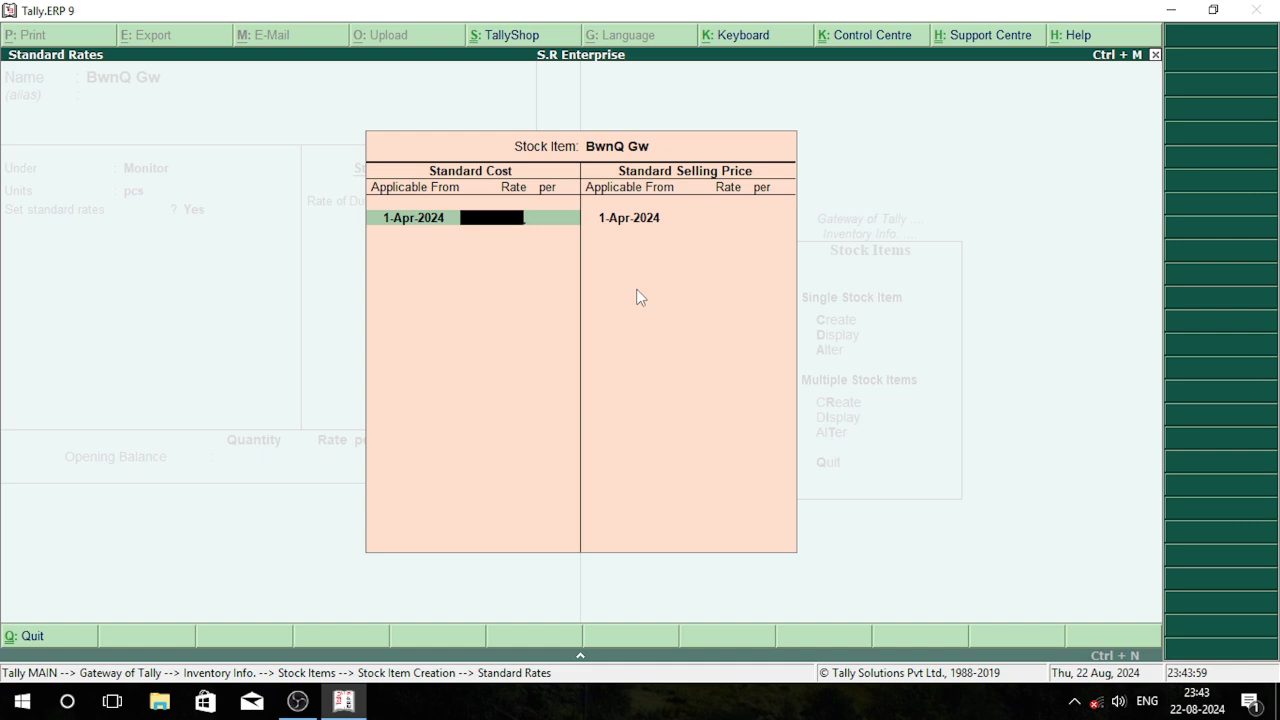
type("15000")
key("Return")
Set the standard selling price to 18,500 per pcs from 1-Apr-2024, leaving the rate of duty at 0
key("Return")
key("Return")
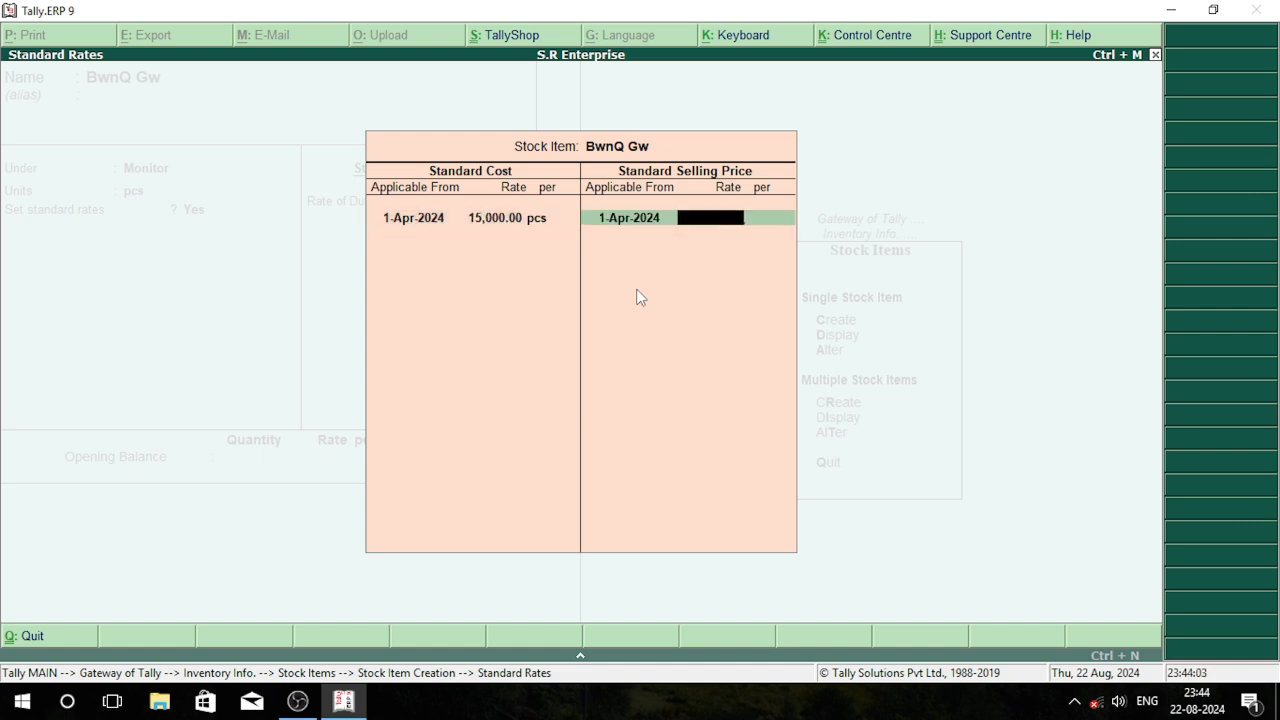
type("18,500")
key("Return")
key("Return")
Set the item's opening balance to 32 pcs at a rate of 15,000, save it and leave the creation form
key("Return")
key("Return")
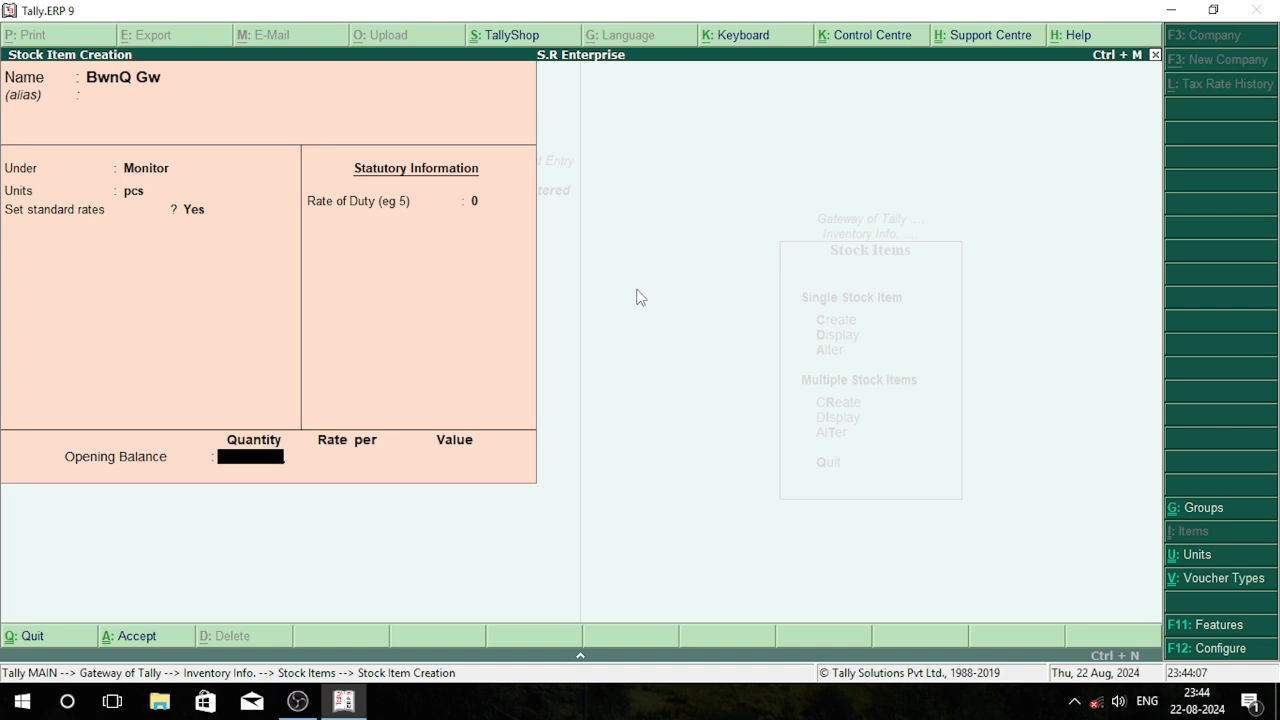
type("32")
key("Return")
type("1500")
key("Return")
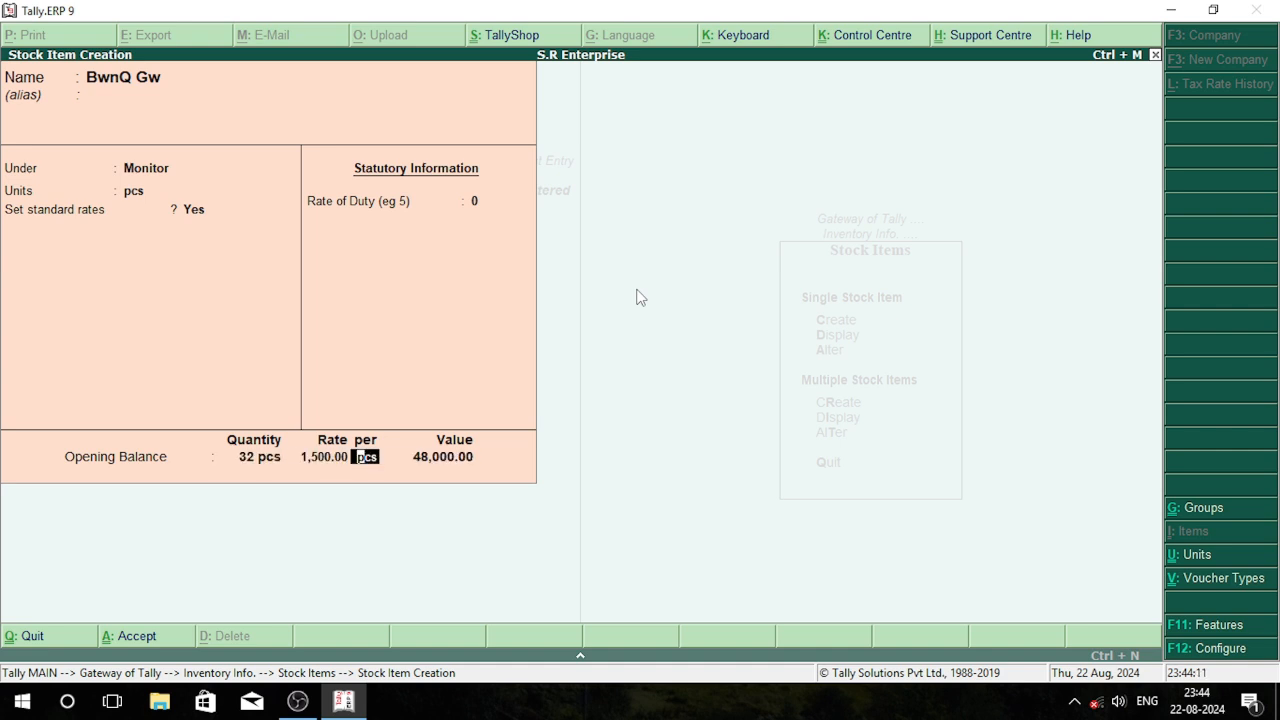
key("BackSpace")
type("15,00")
key("Return")
key("Return")
key("Return")
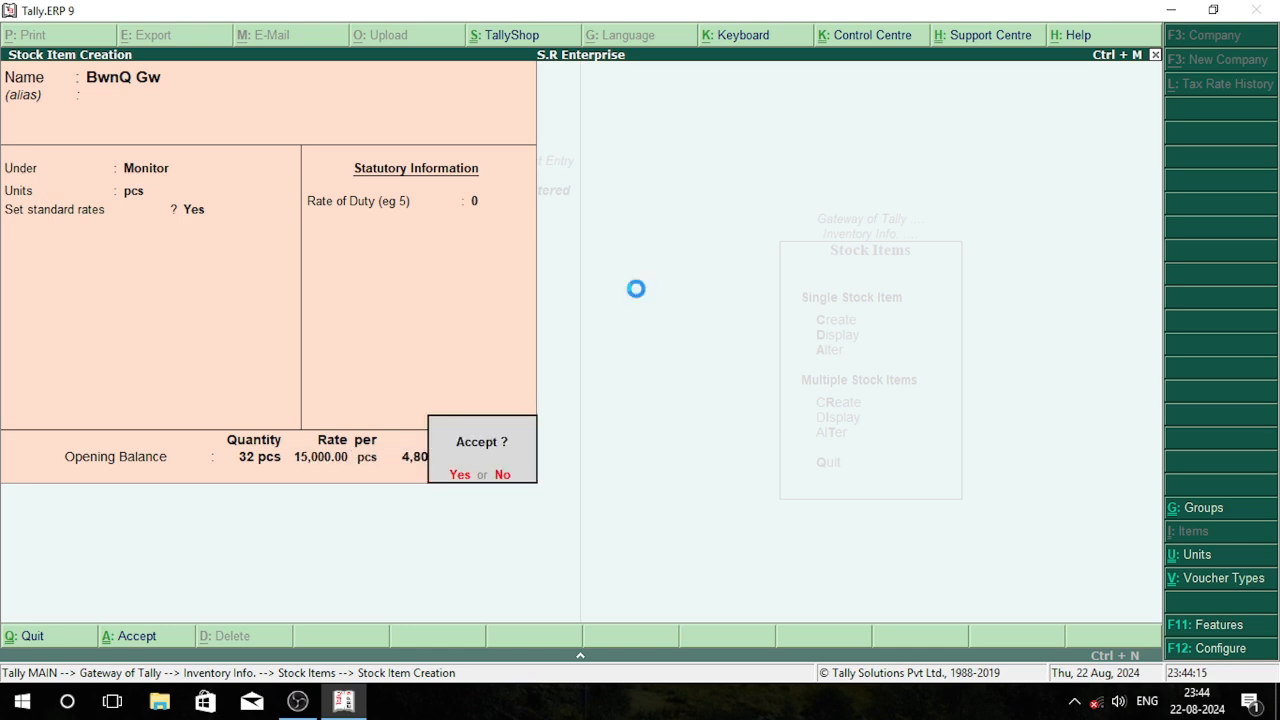
key("Return")
key("Escape")
key("Return")
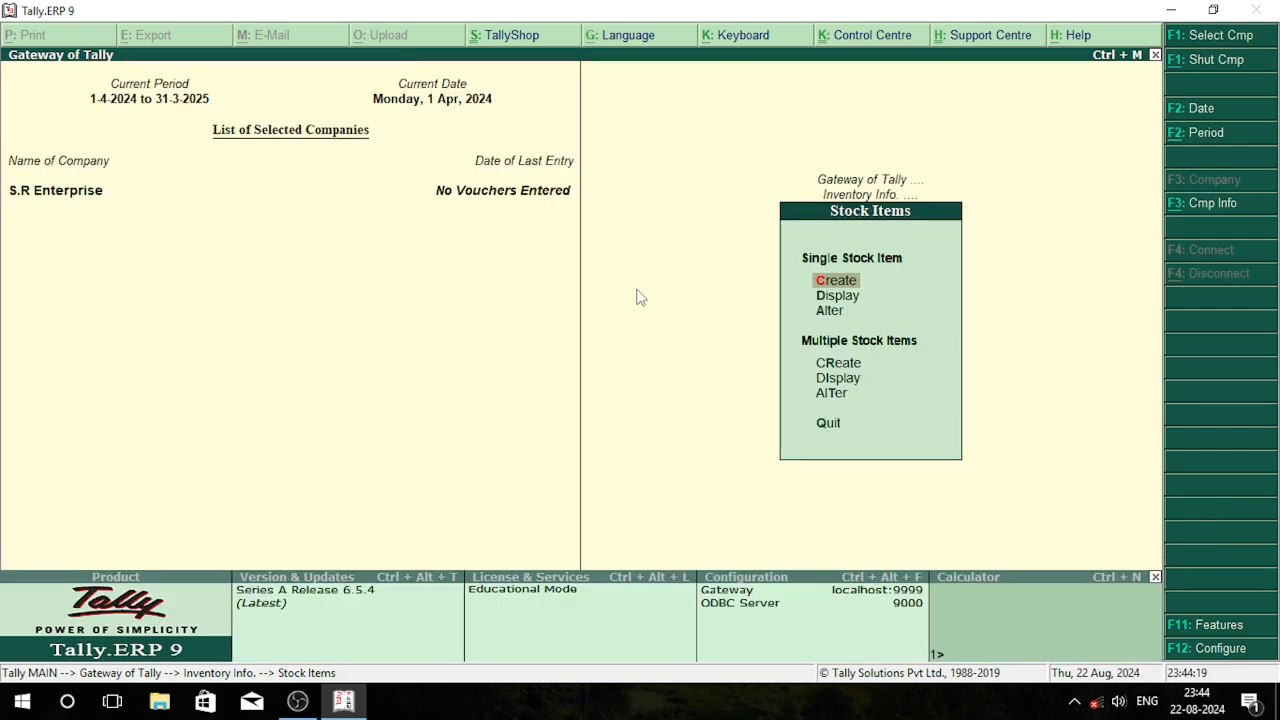
Leave the inventory masters and open the creation form for a single ledger
key("Escape")
key("Escape")
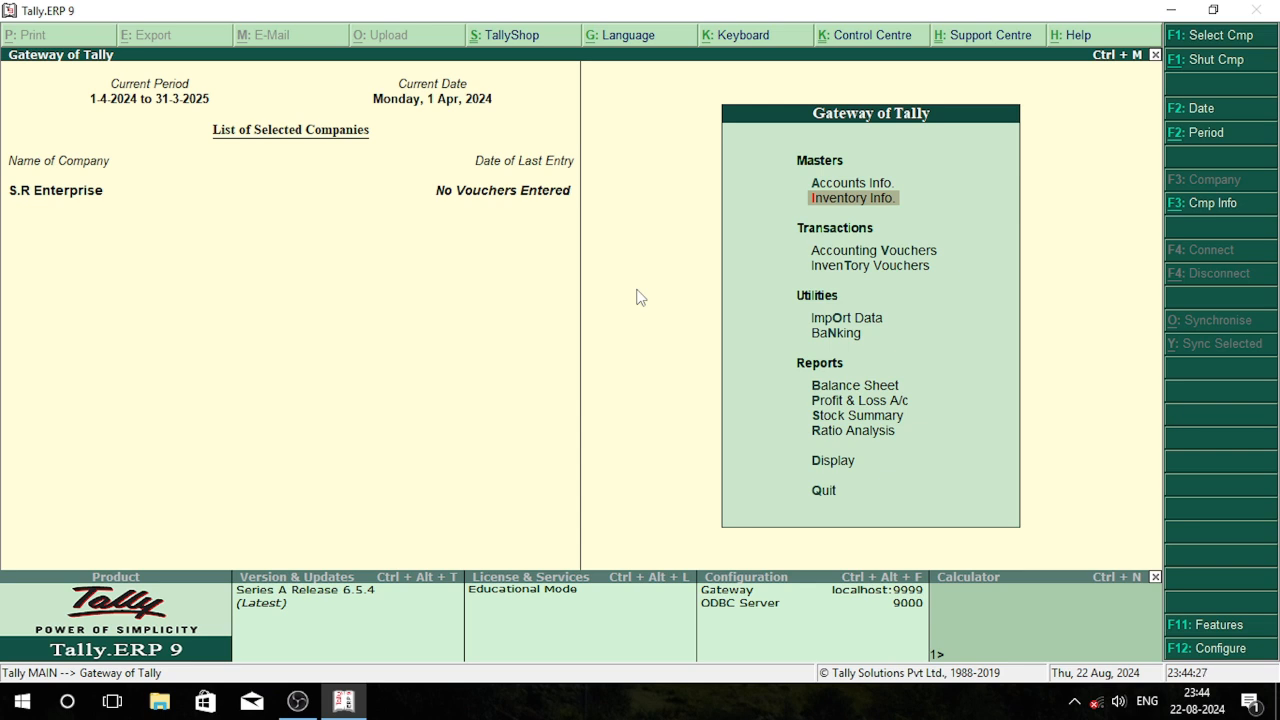
key("Up")
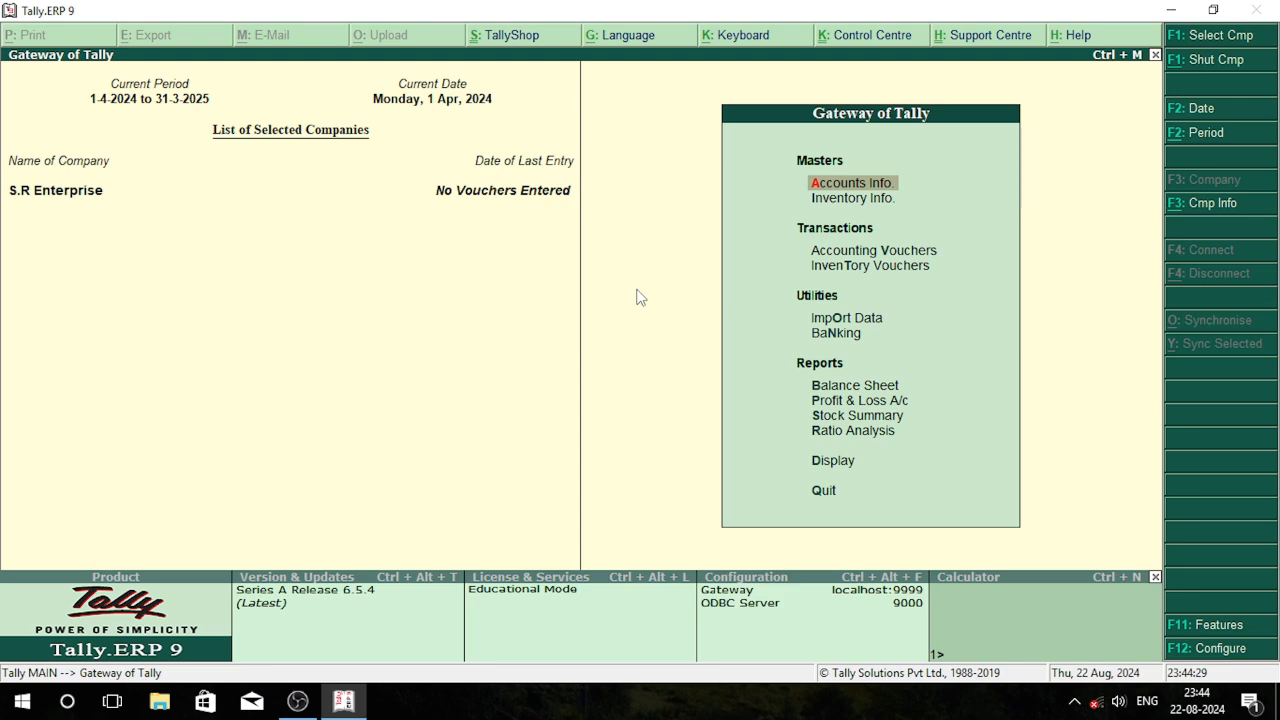
key("Return")
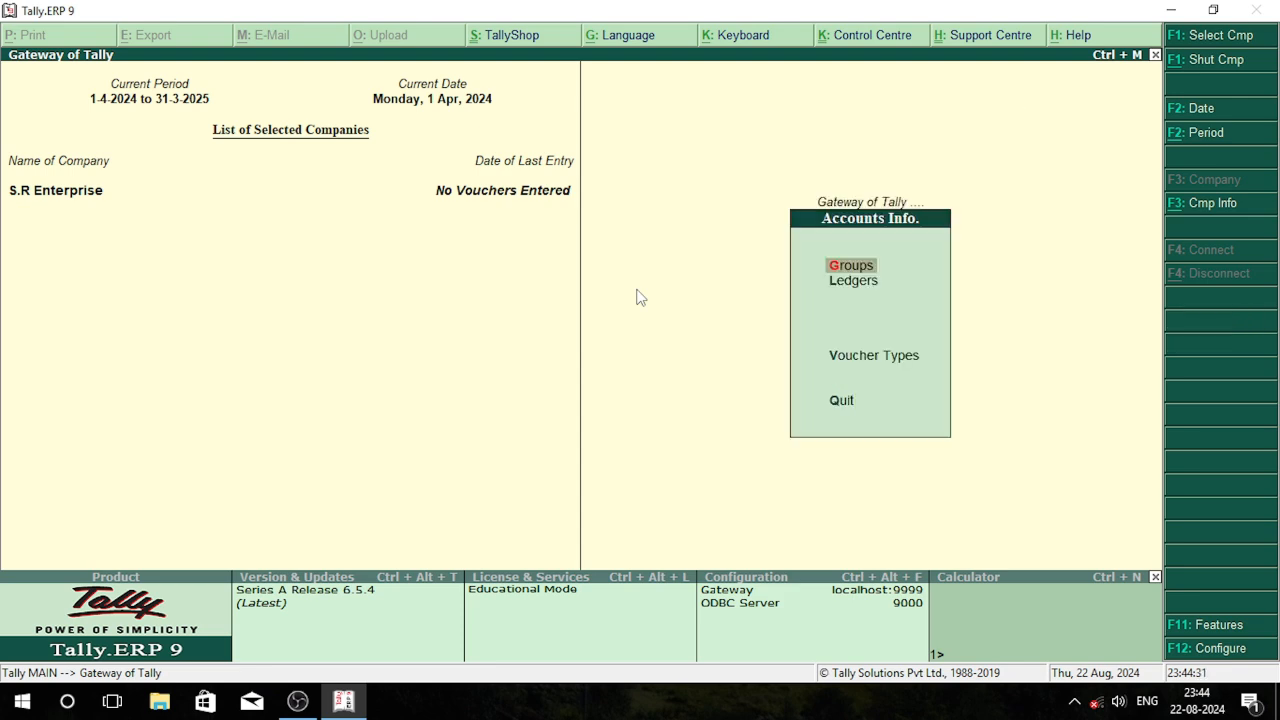
key("Down")
key("Return")
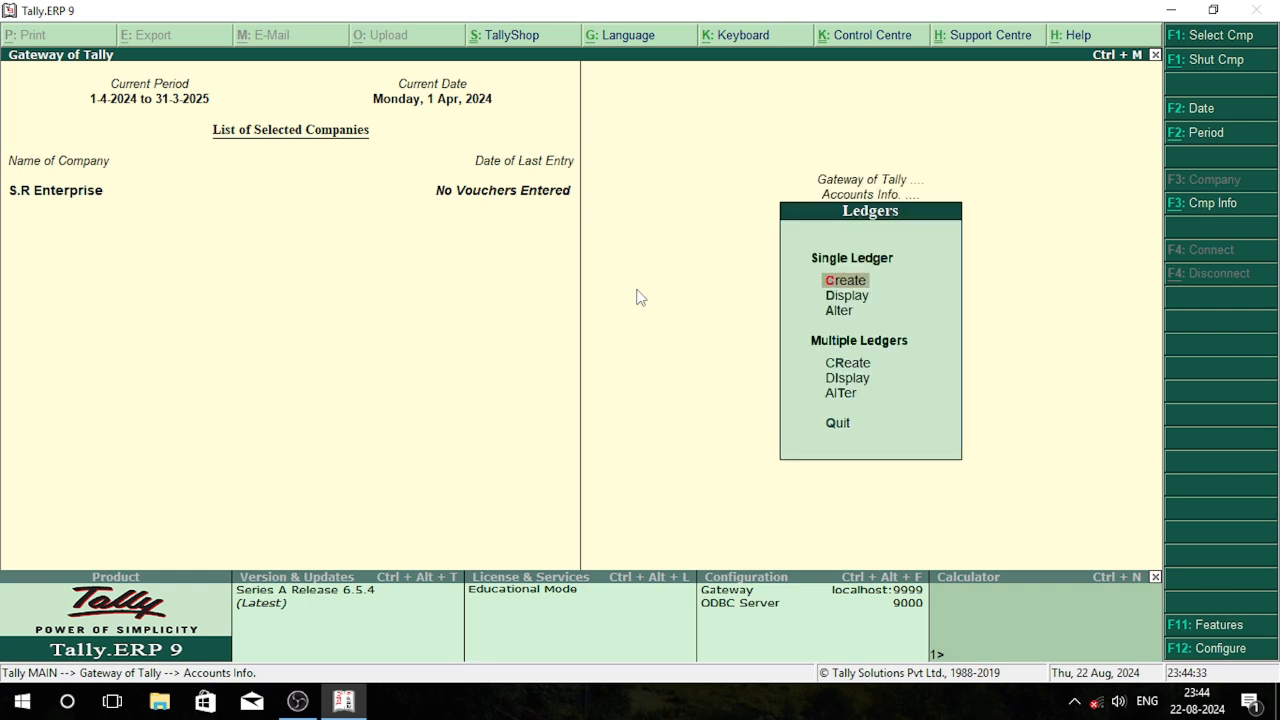
key("Return")
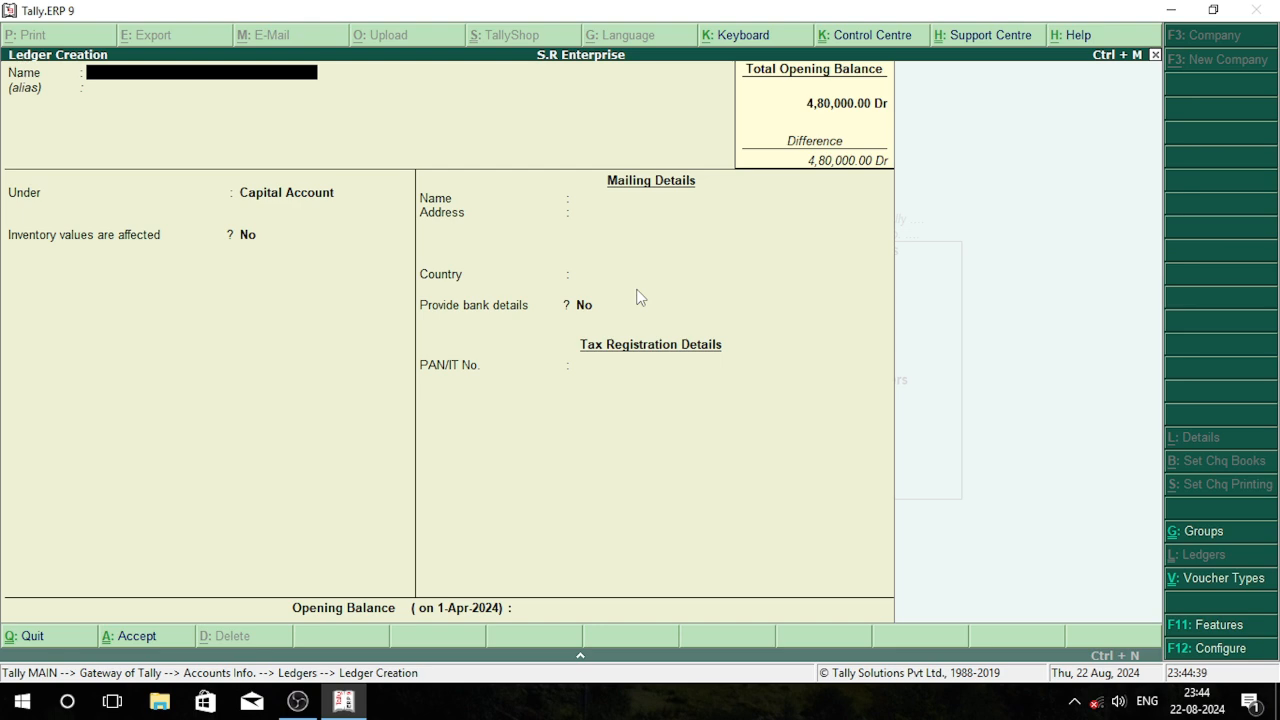
Name the new ledger A.P Enterprise and leave its alias blank
type("A.P Enterprise")
key("Return")
key("Return")
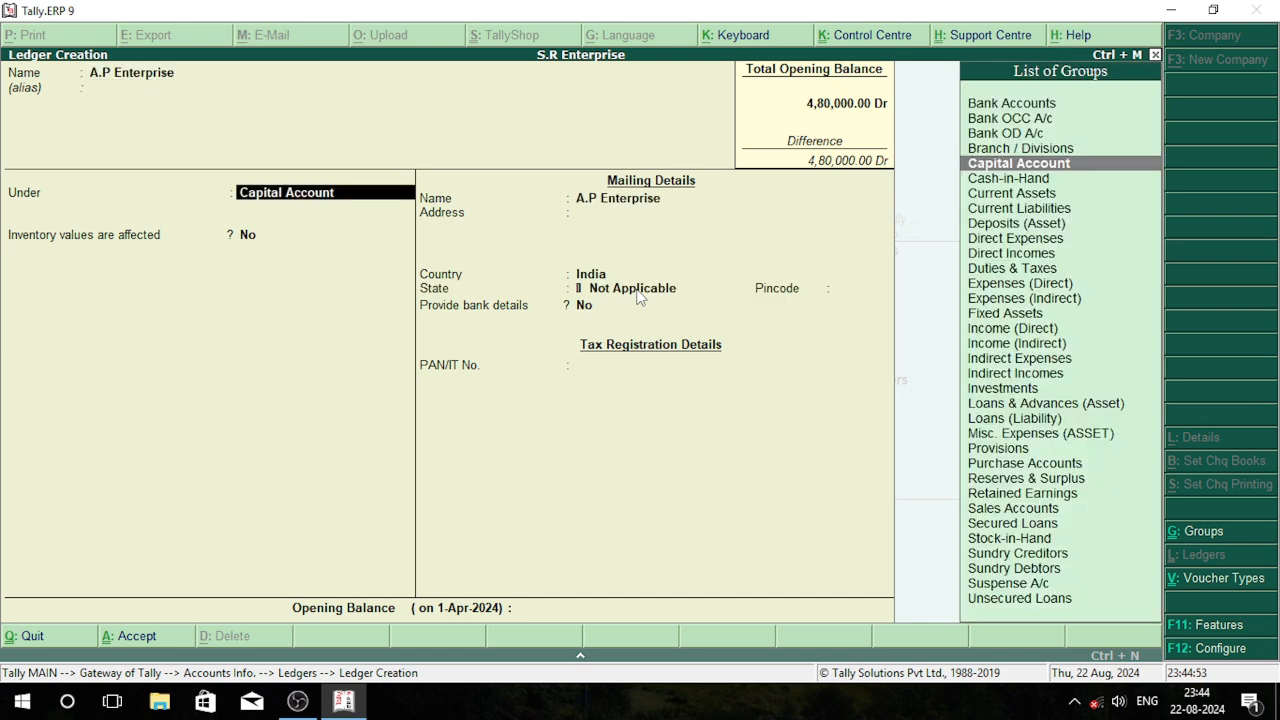
Put the A.P Enterprise ledger under Sundry Debtors with bill-by-bill balances and save it
type("S")
key("Down")
key("Down")
key("Down")
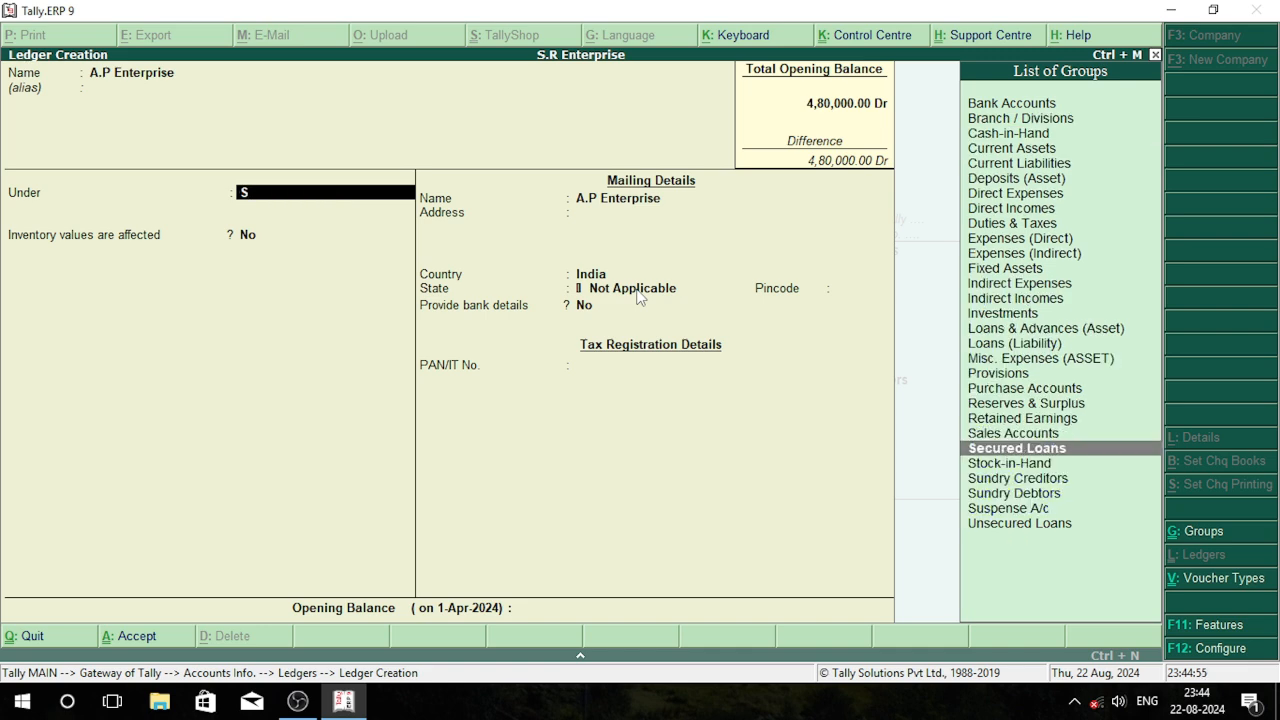
key("Return")
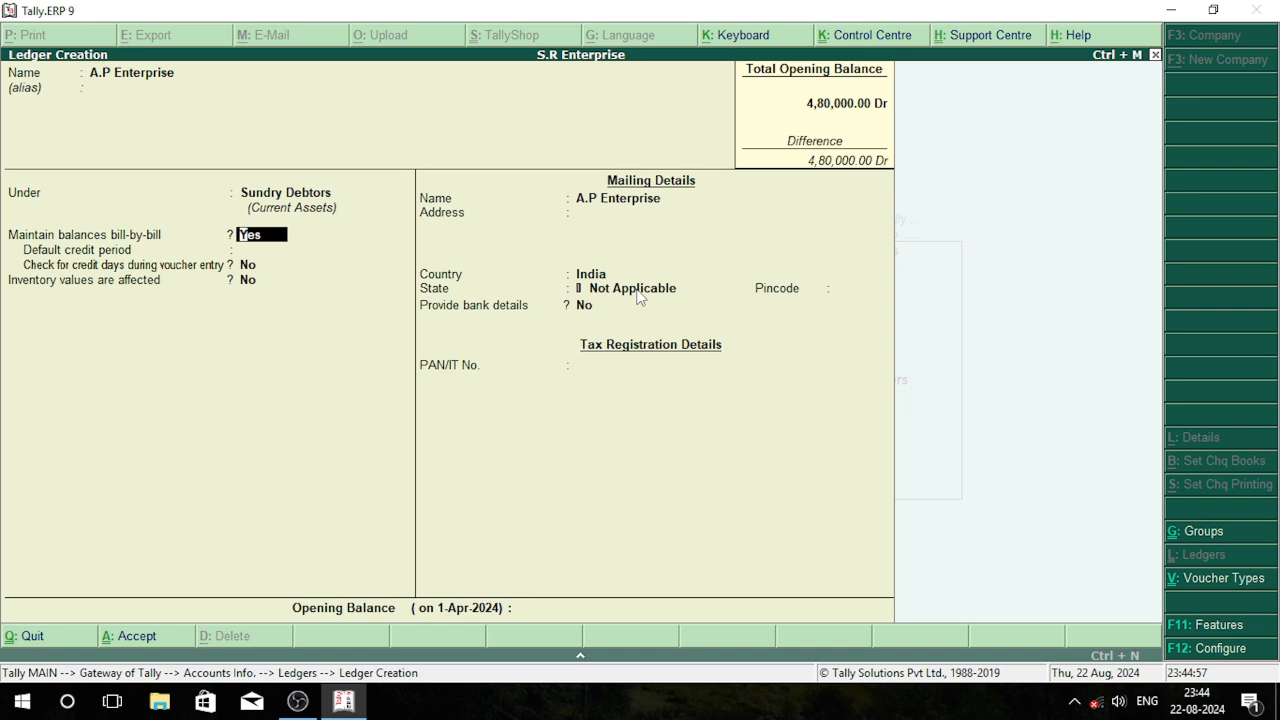
key("Return")
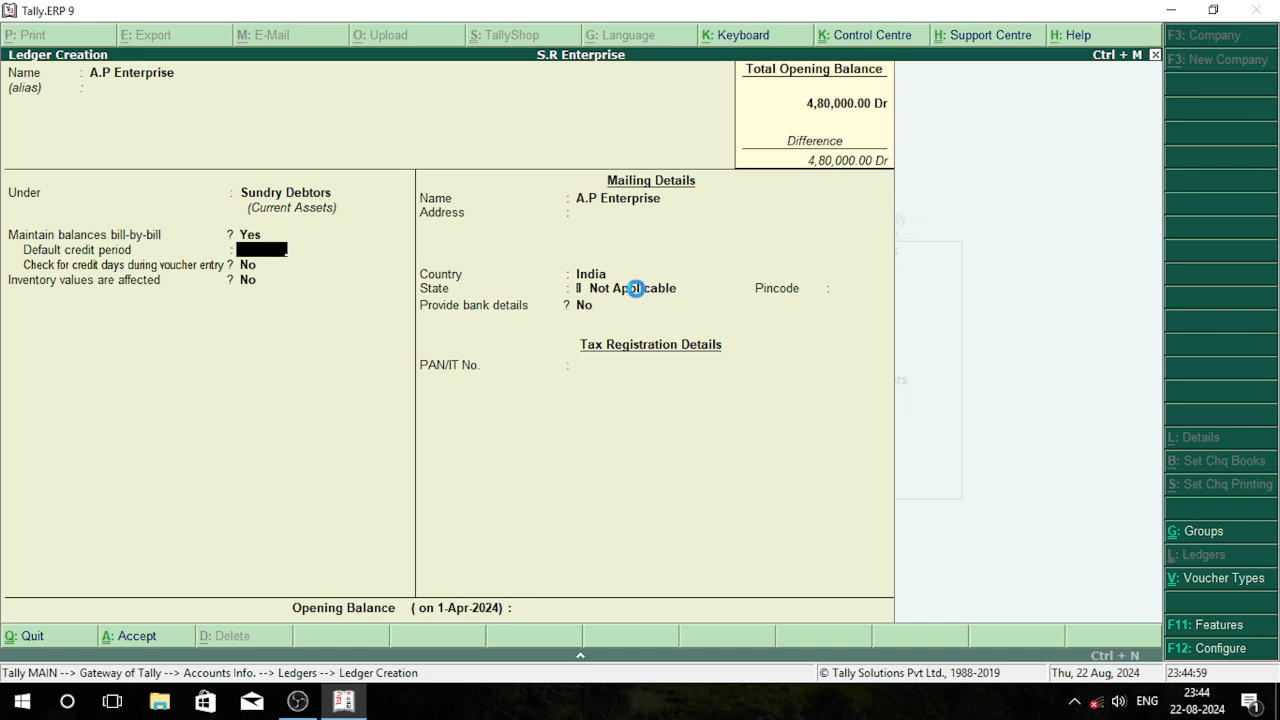
key("ctrl+a")
Create a ledger named Sarkar Enterprrise under Sundry Debtors, keeping the default details, and save it
type("Sa")
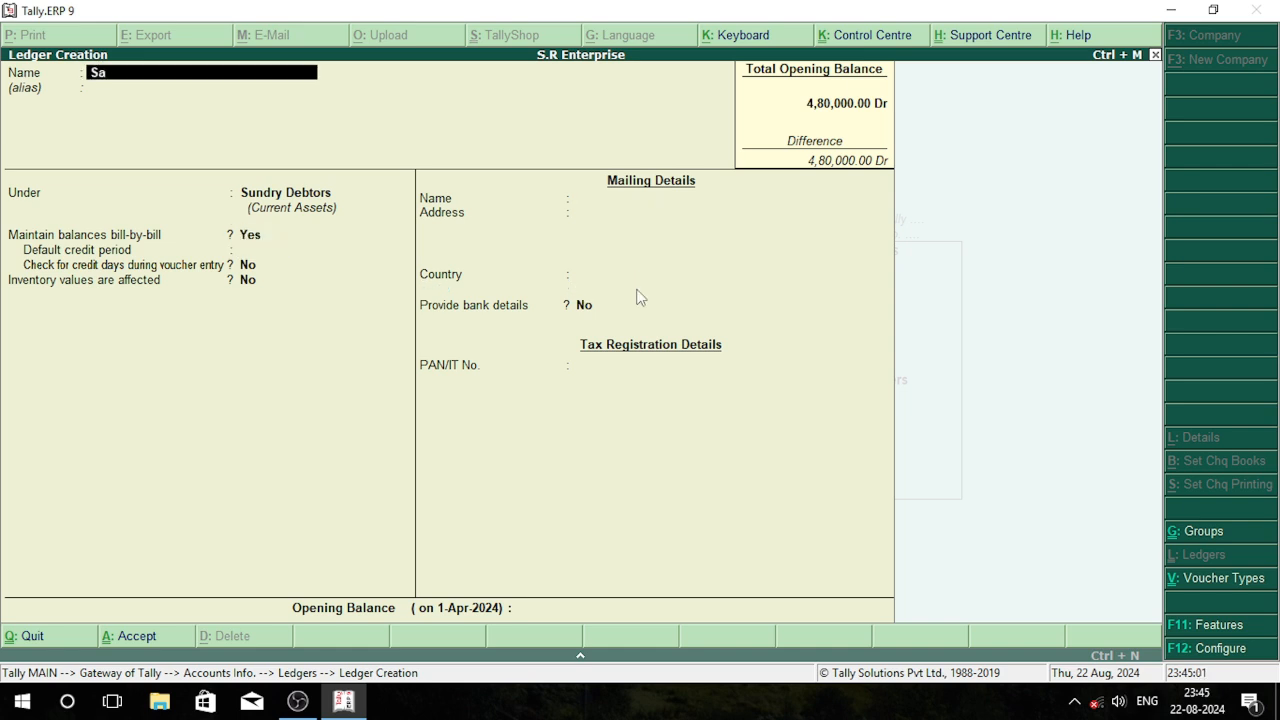
type("rkar Enterprrise")
key("Return")
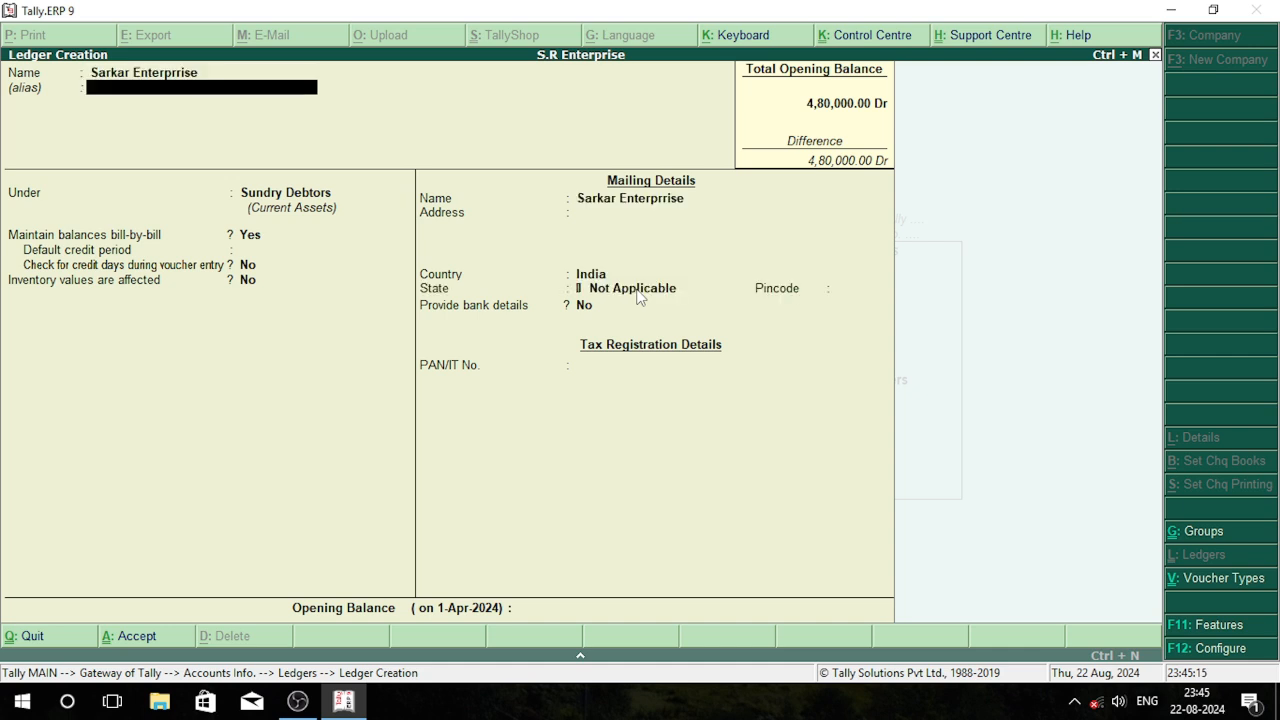
key("Return")
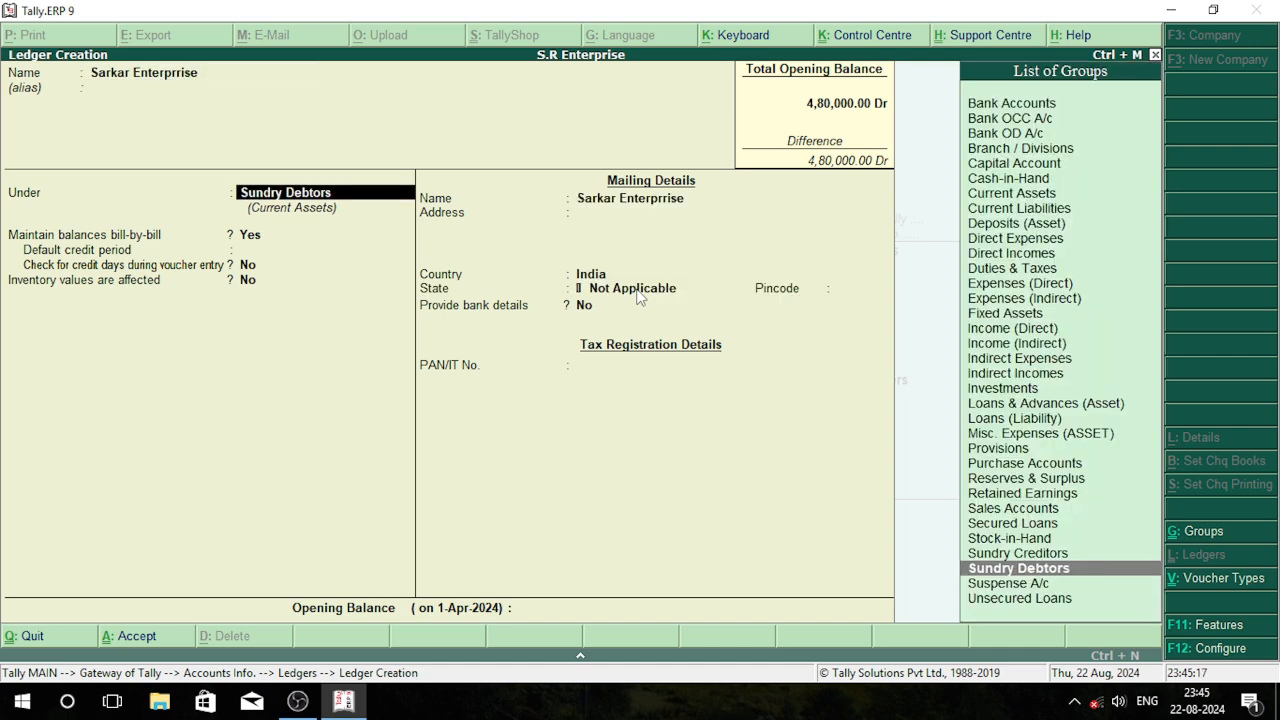
key("Return")
key("Return")
key("Return")
key("Return")
key("Return")
key("Return")
key("Return")
key("Return")
key("Return")
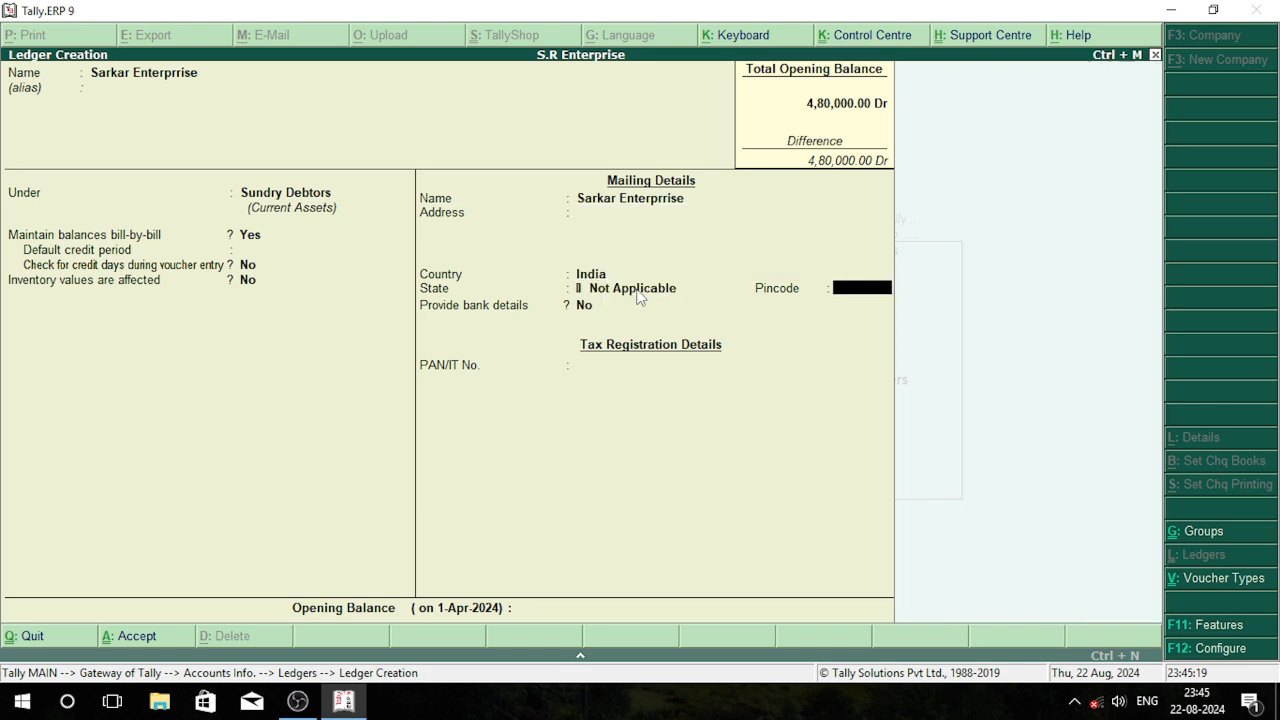
key("Return")
key("Return")
Name the next ledger Sale A/c and leave its alias blank
key("Return")
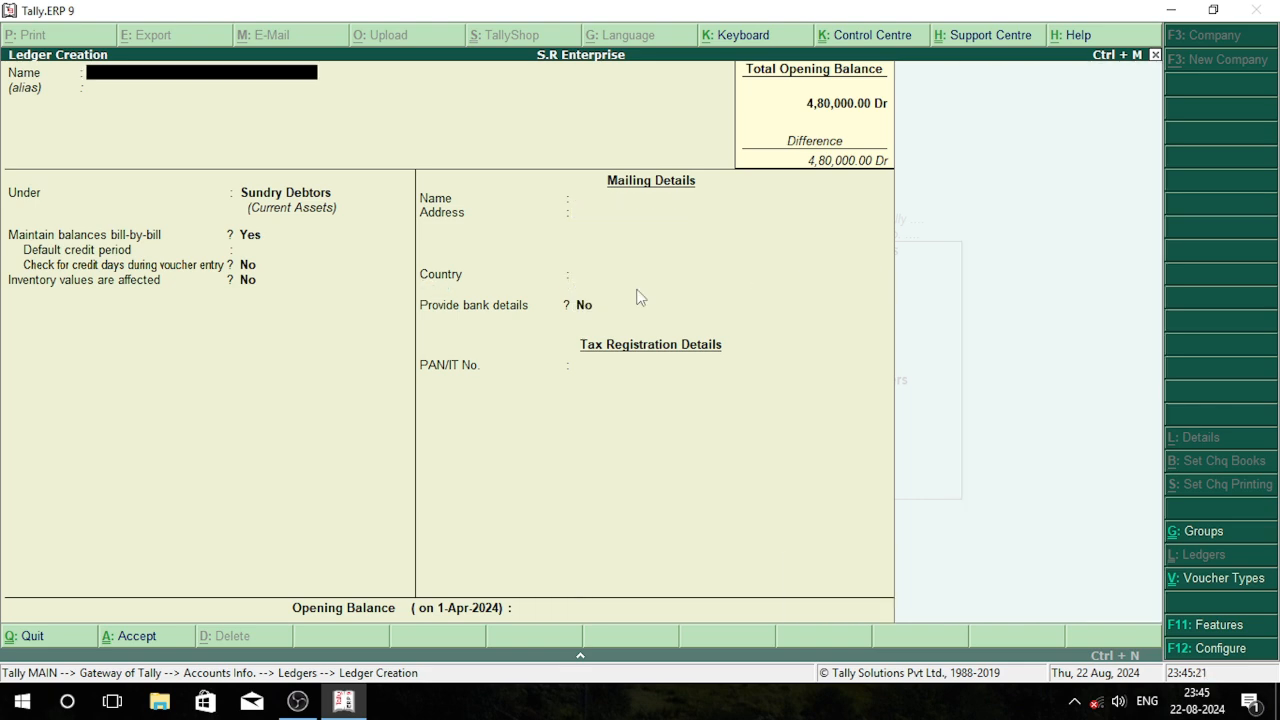
type("Sale")
type(" A")
type("?")
key("BackSpace")
type("/C")
key("BackSpace")
type("c")
key("Return")
key("Return")
Put the Sale A/c ledger under Sales Accounts, keep the remaining defaults and save it
type("S")
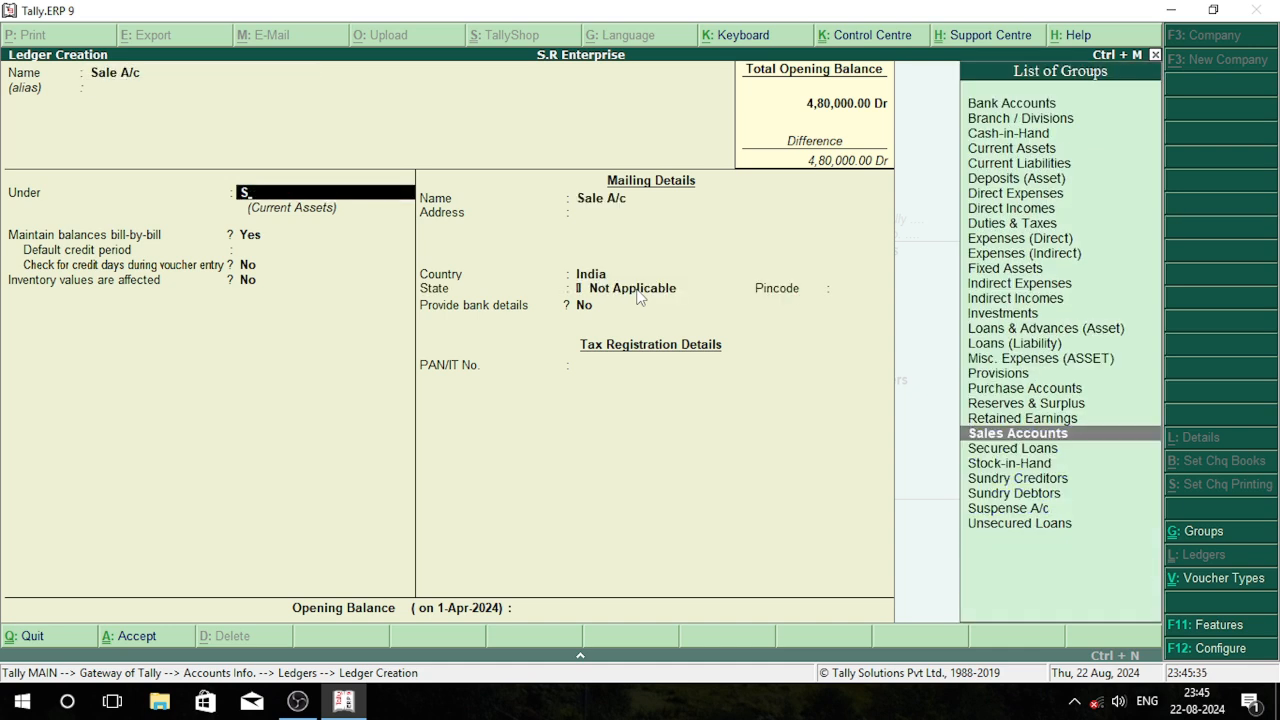
key("Return")
key("Return")
key("Return")
key("Return")
key("Return")
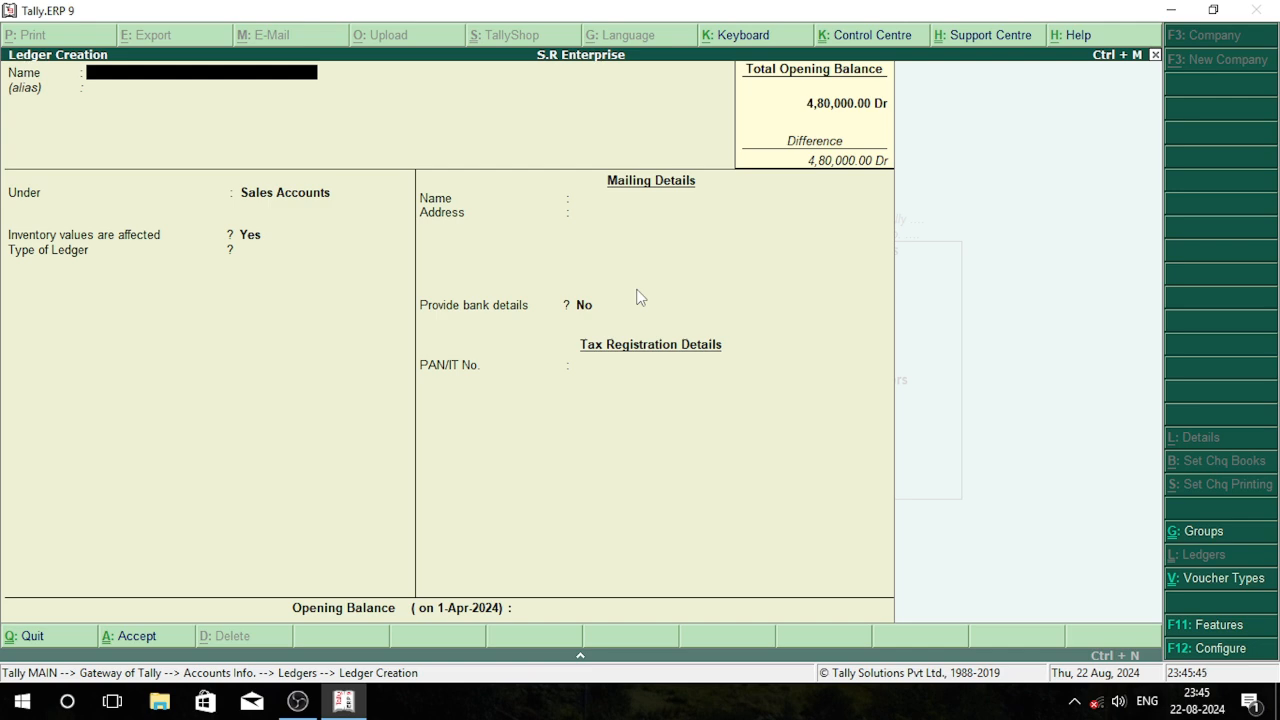
Name the next ledger Return Materials and leave its alias blank
type("Return Materials")
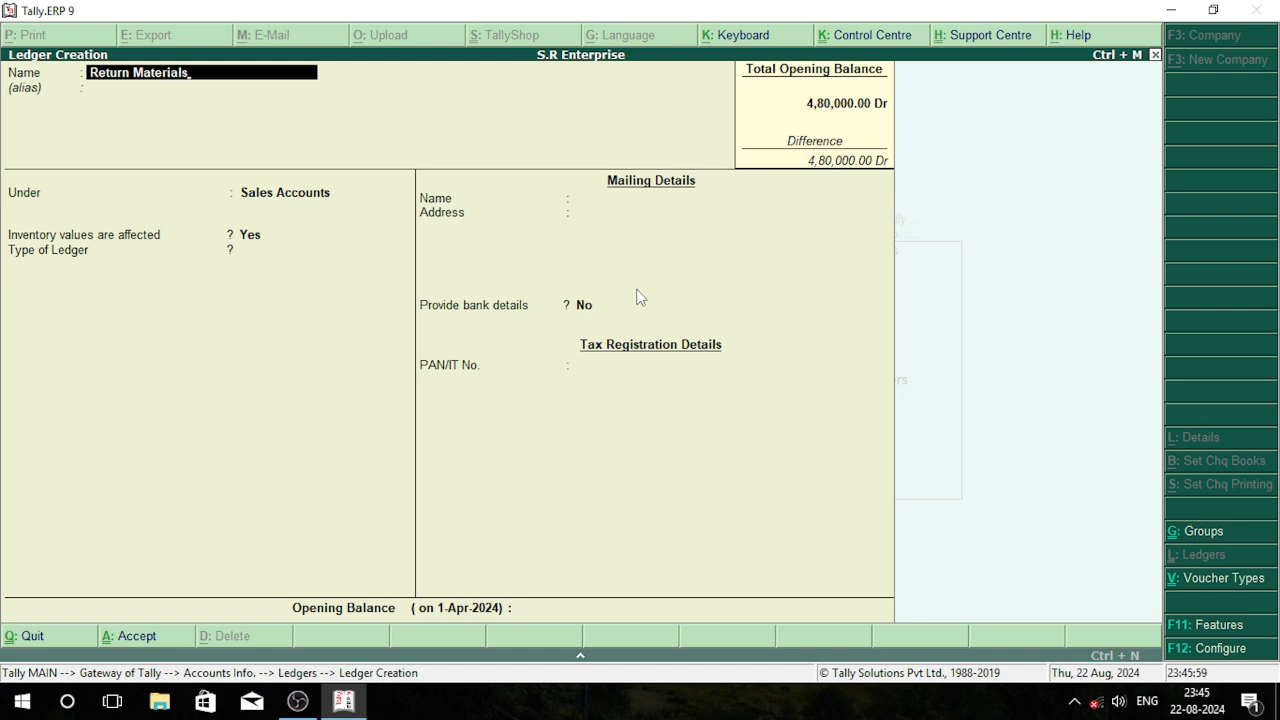
key("Return")
Put the Return Materials ledger under Current Assets with inventory values affected, save it and leave ledger creation
type("C")
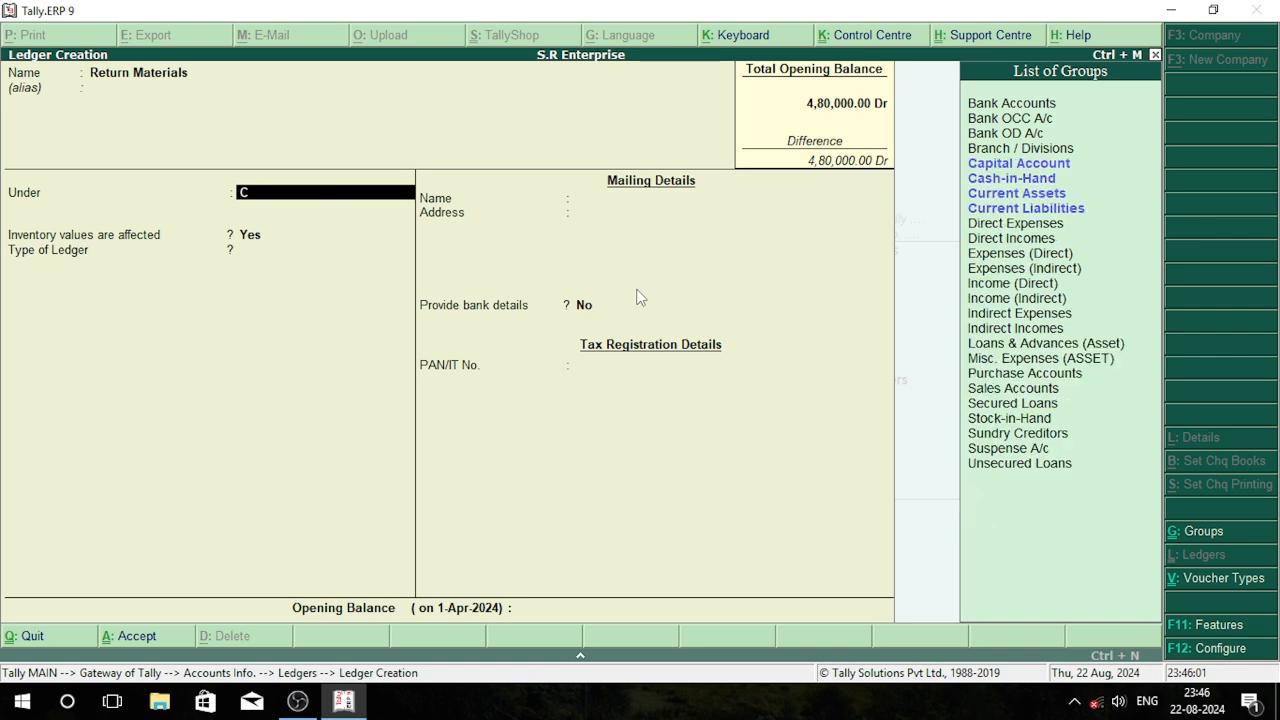
key("Down")
key("Down")
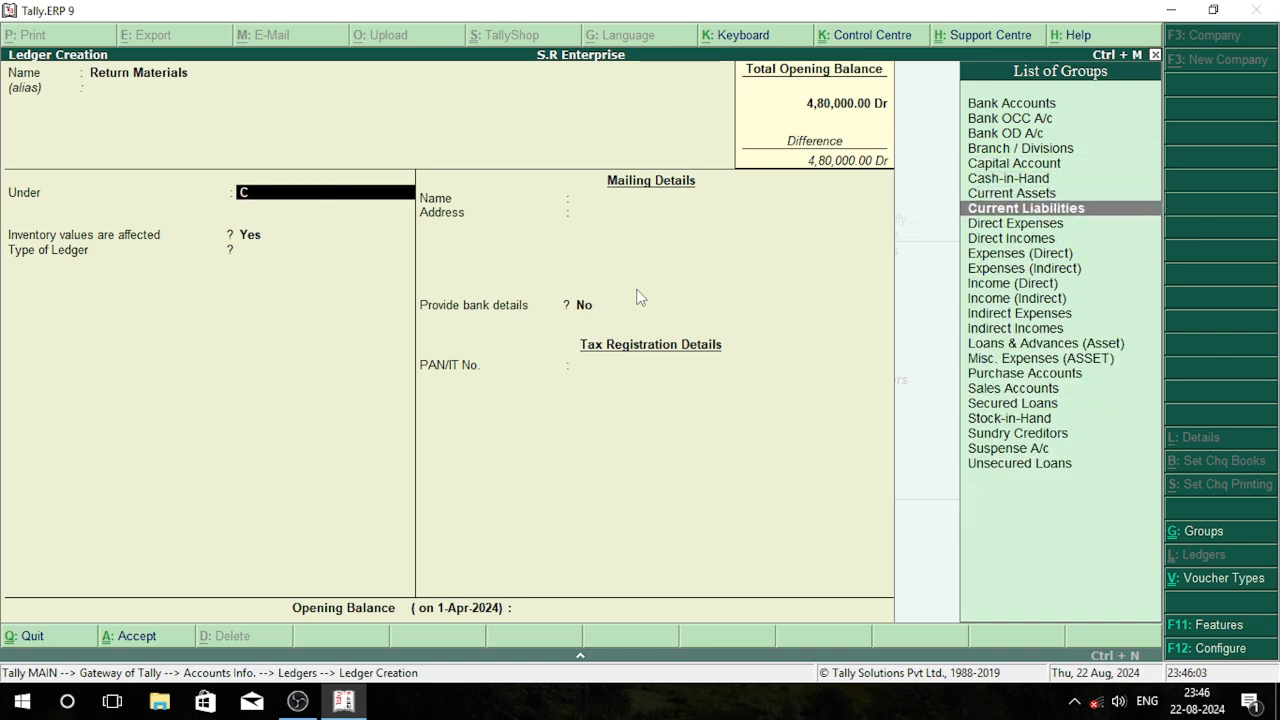
key("Return")
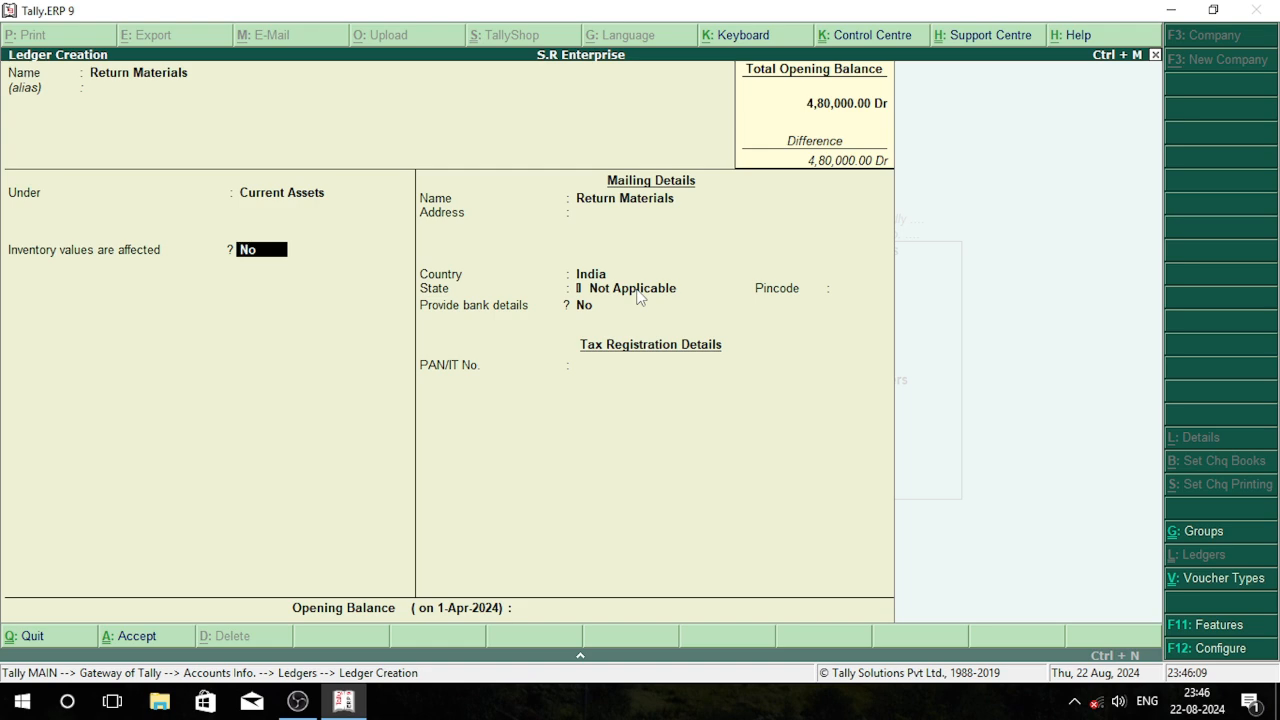
type("y")
key("Return")
key("Return")
key("Return")
key("Return")
key("Return")
key("Return")
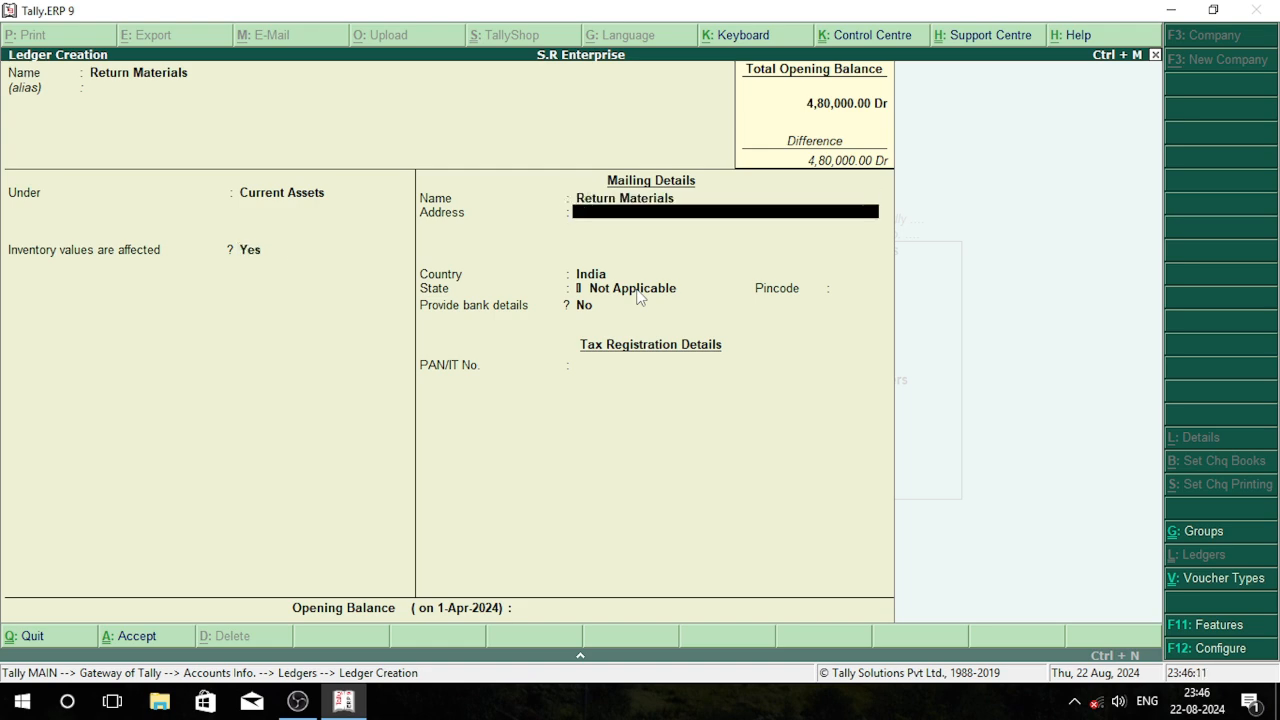
key("Return")
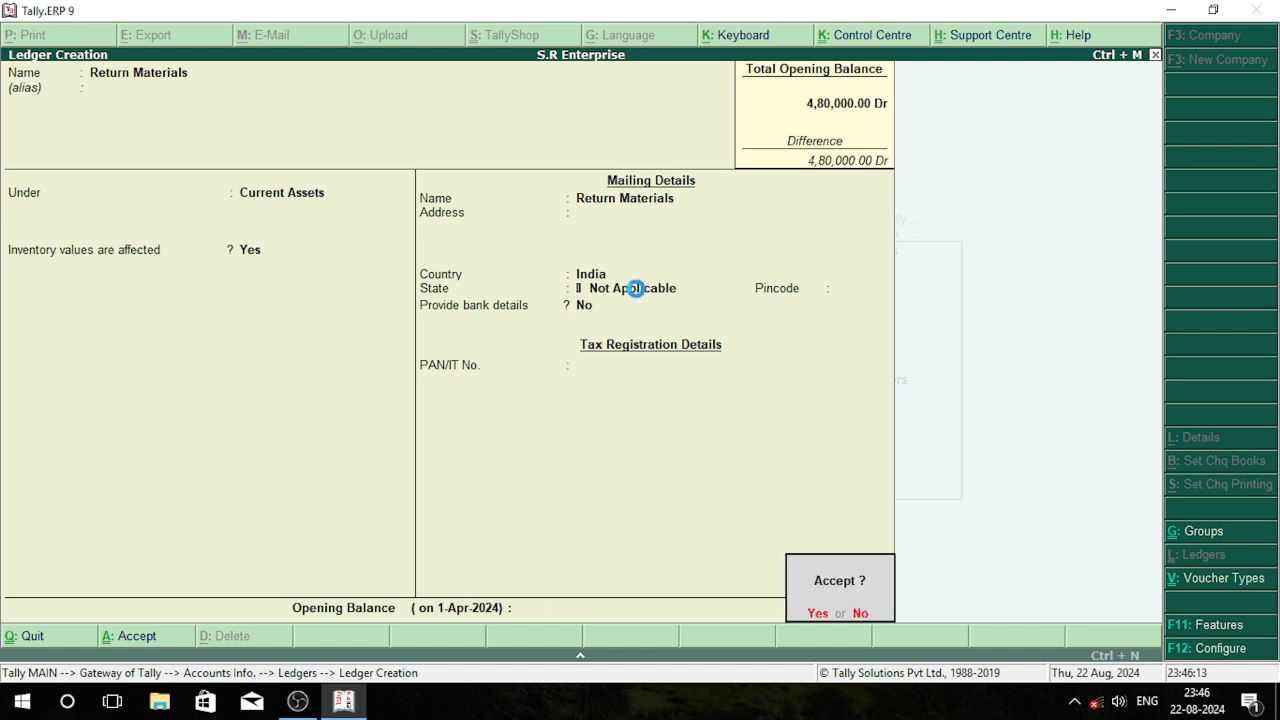
key("Return")
key("Escape")
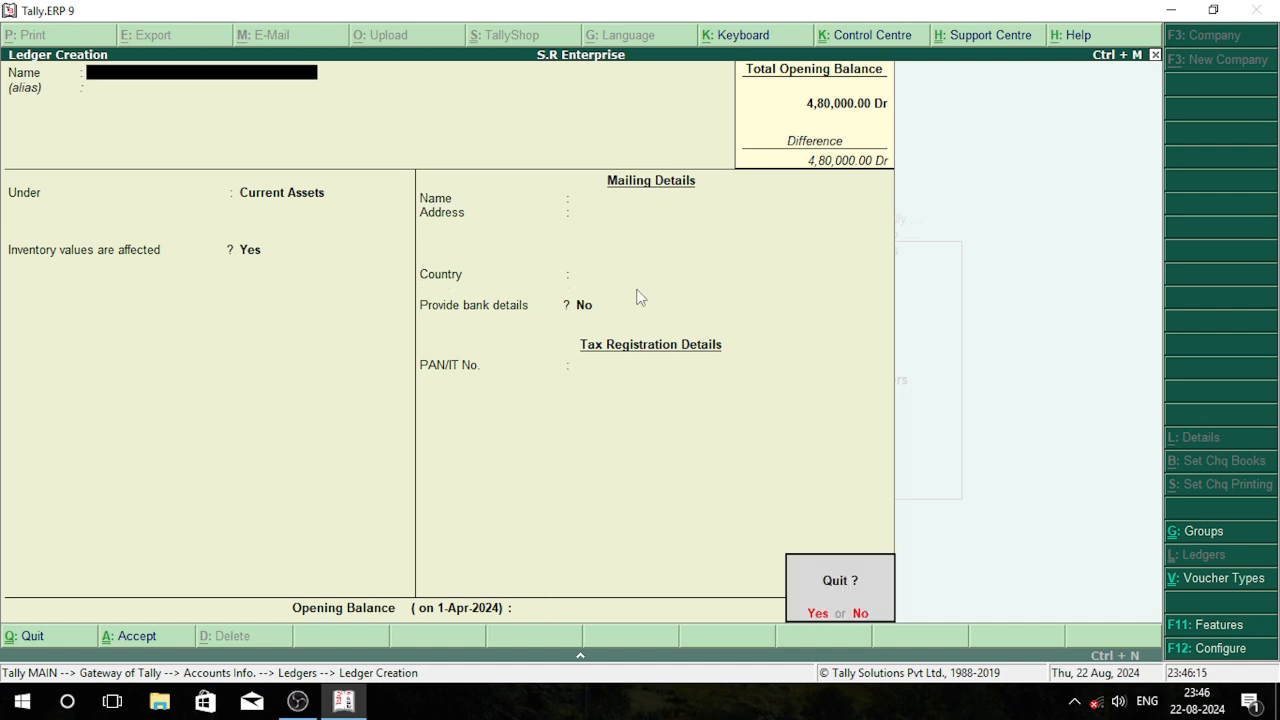
key("Return")
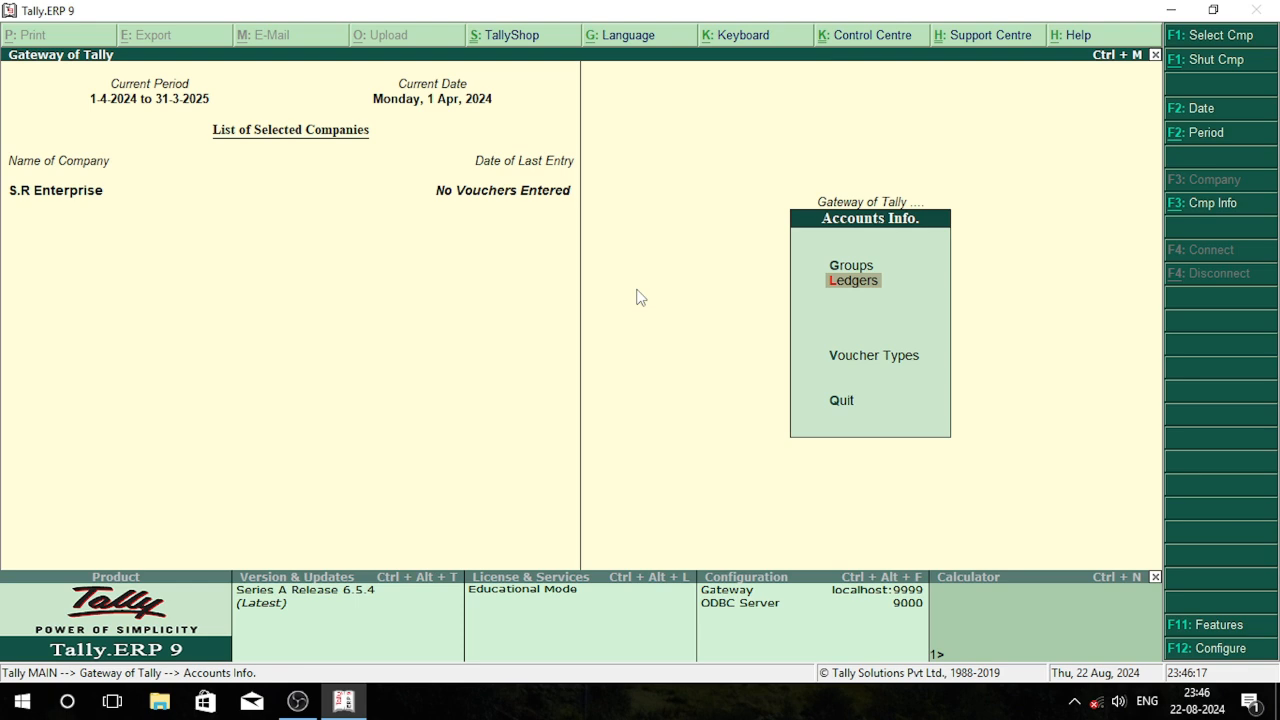
key("Escape")
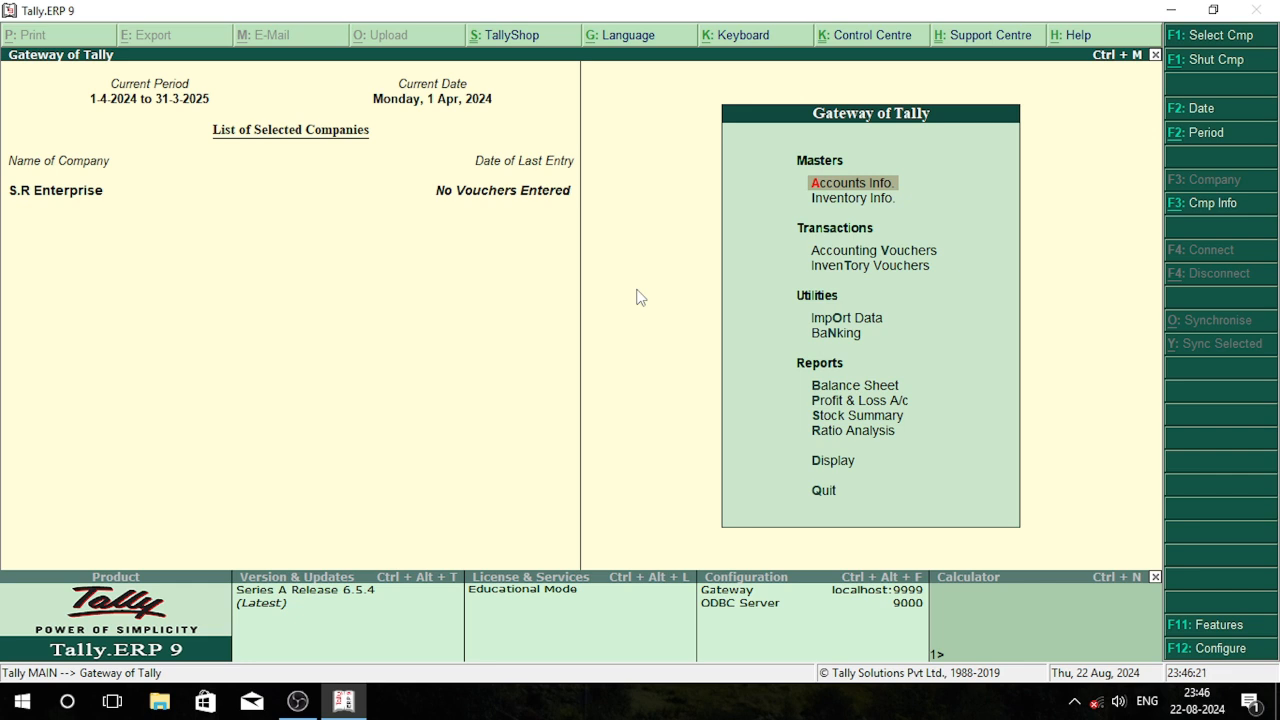
Start a sales voucher for A.P Enterprise using the Sale A/c ledger, leaving the despatch and order details blank
key("Down")
key("Down")
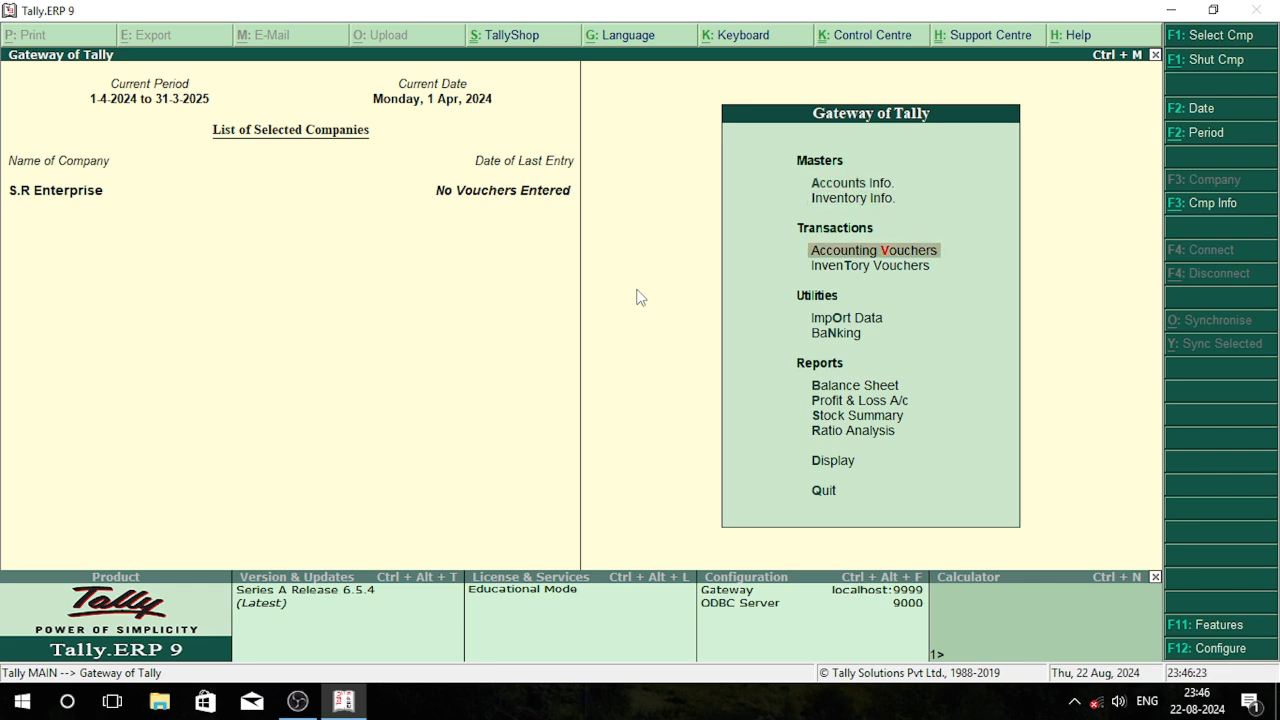
key("Return")
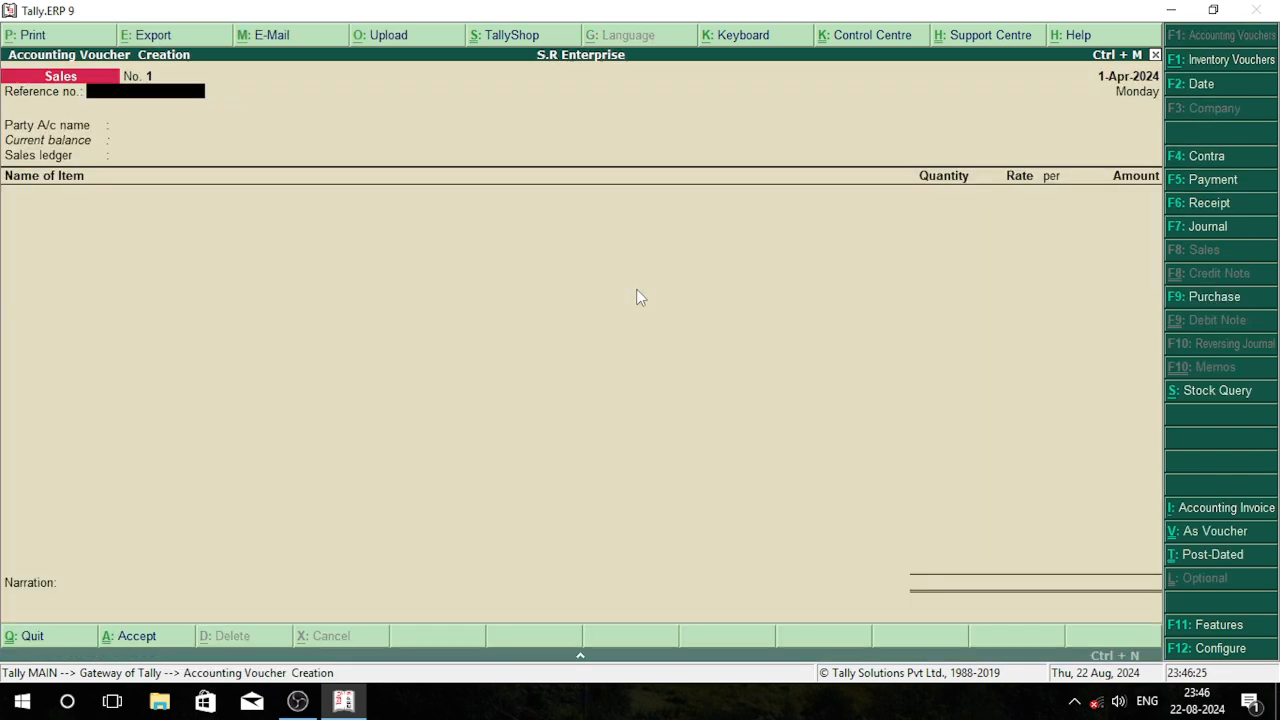
key("F9")
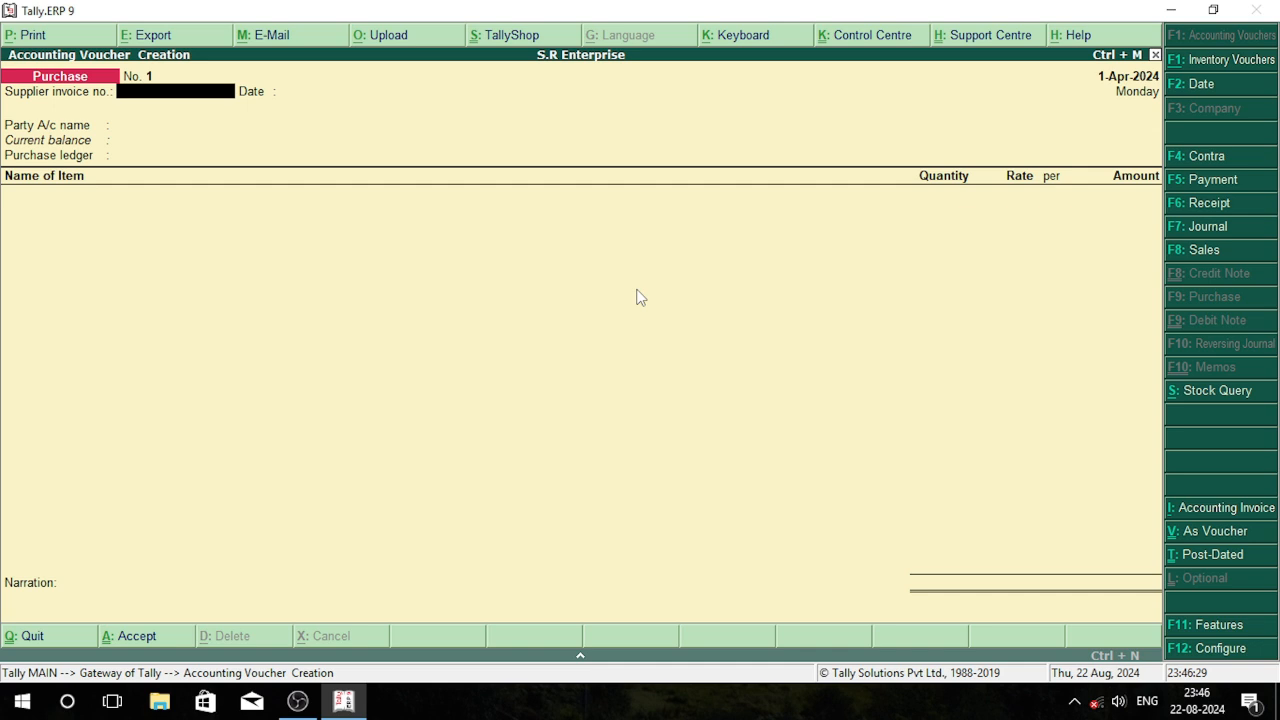
key("F8")
key("Return")
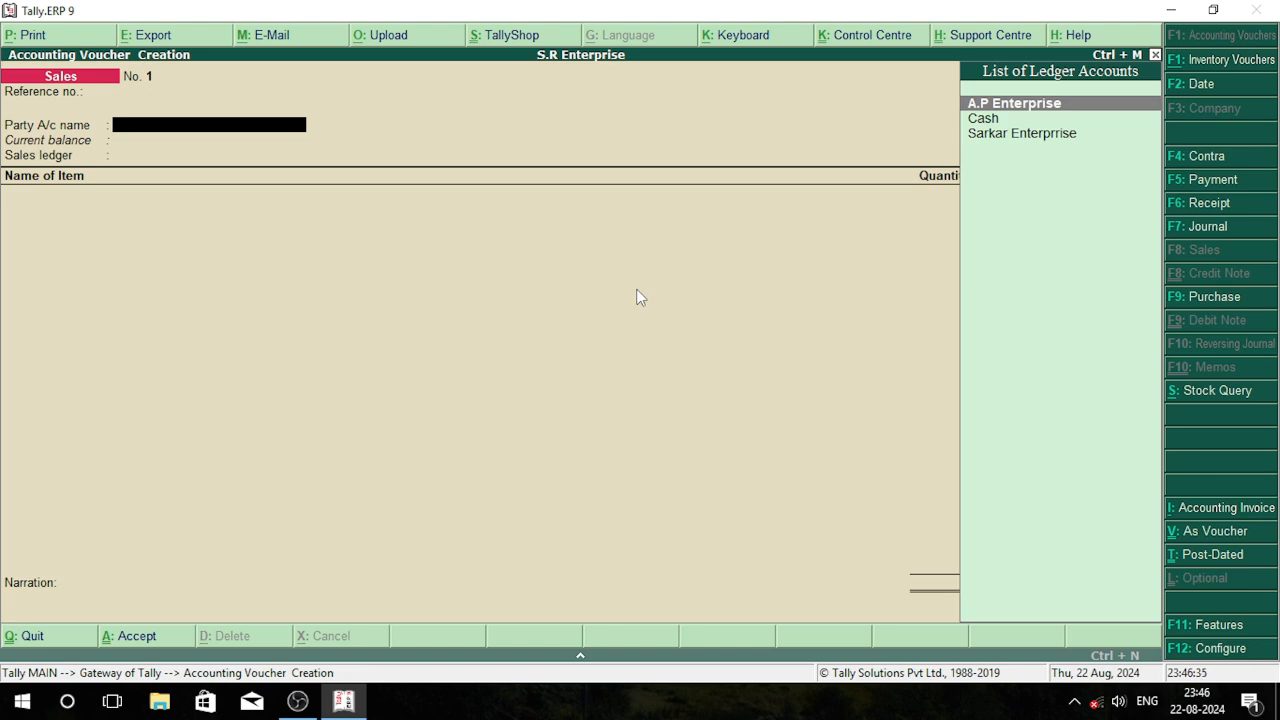
key("Return")
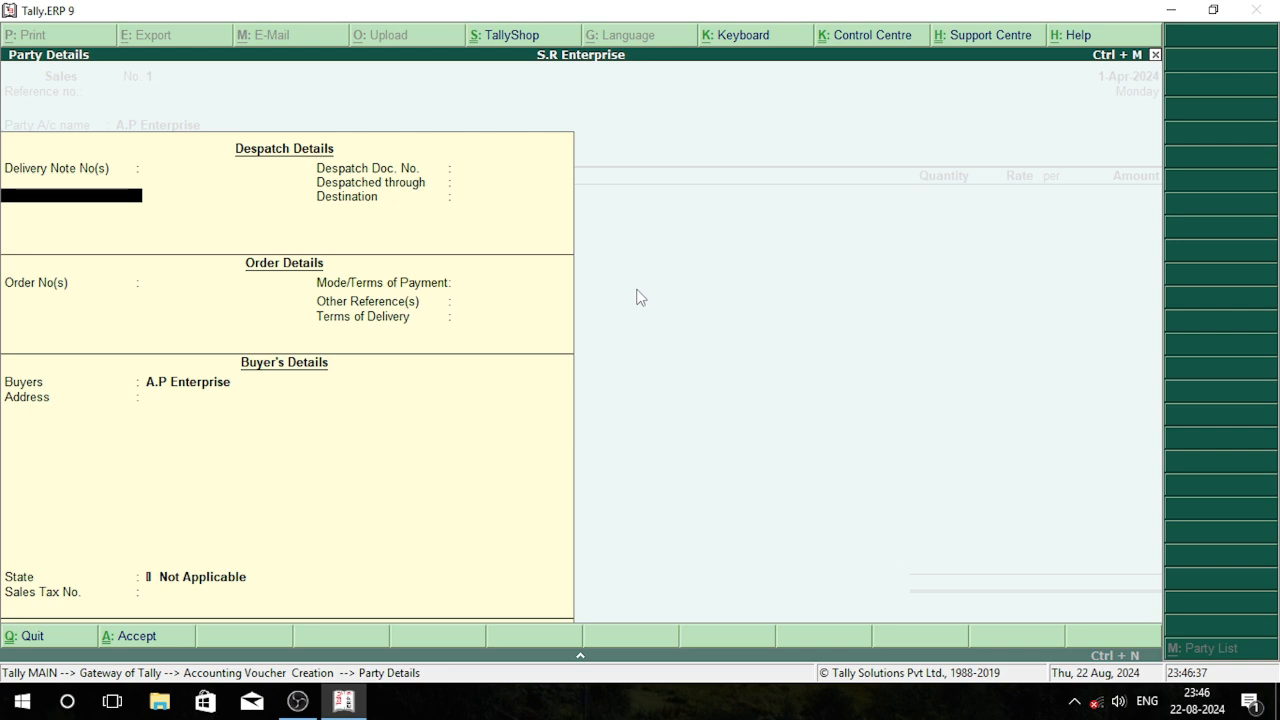
key("ctrl+a")
key("Return")
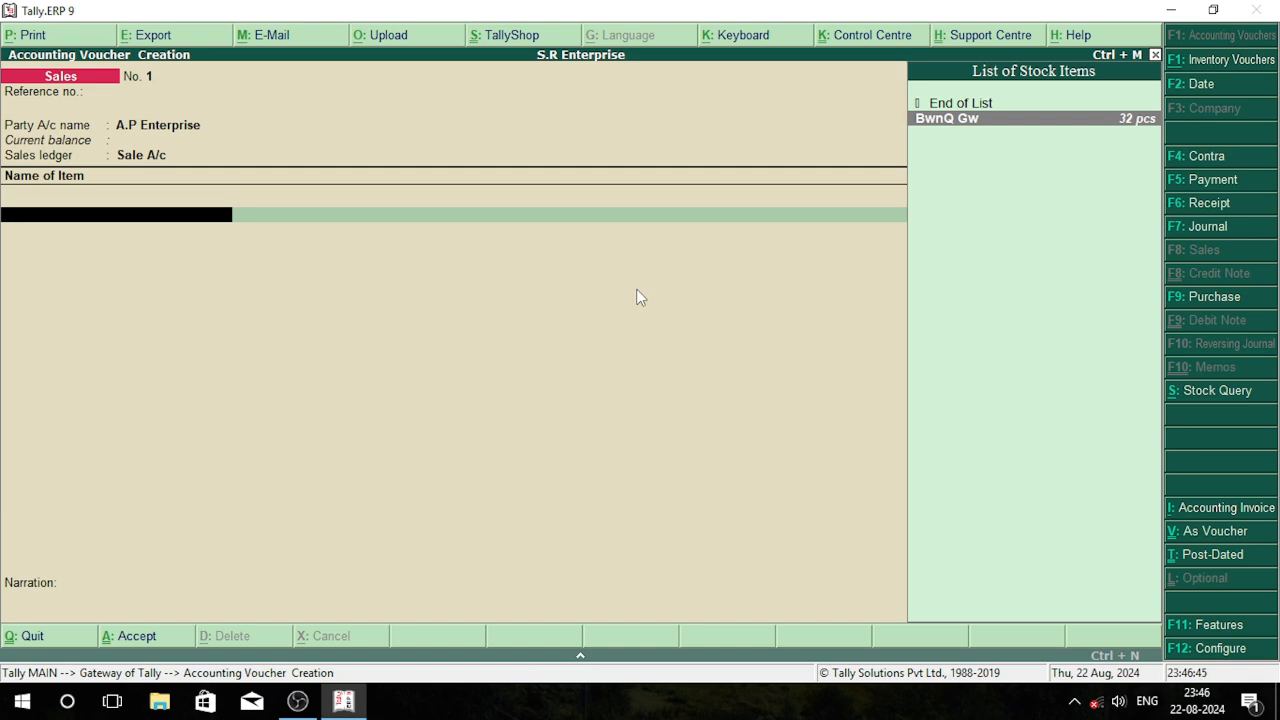
Enter 8 pcs of BwnQ Gw at the 18,500.00 rate and save the A.P Enterprise sales voucher
key("Return")
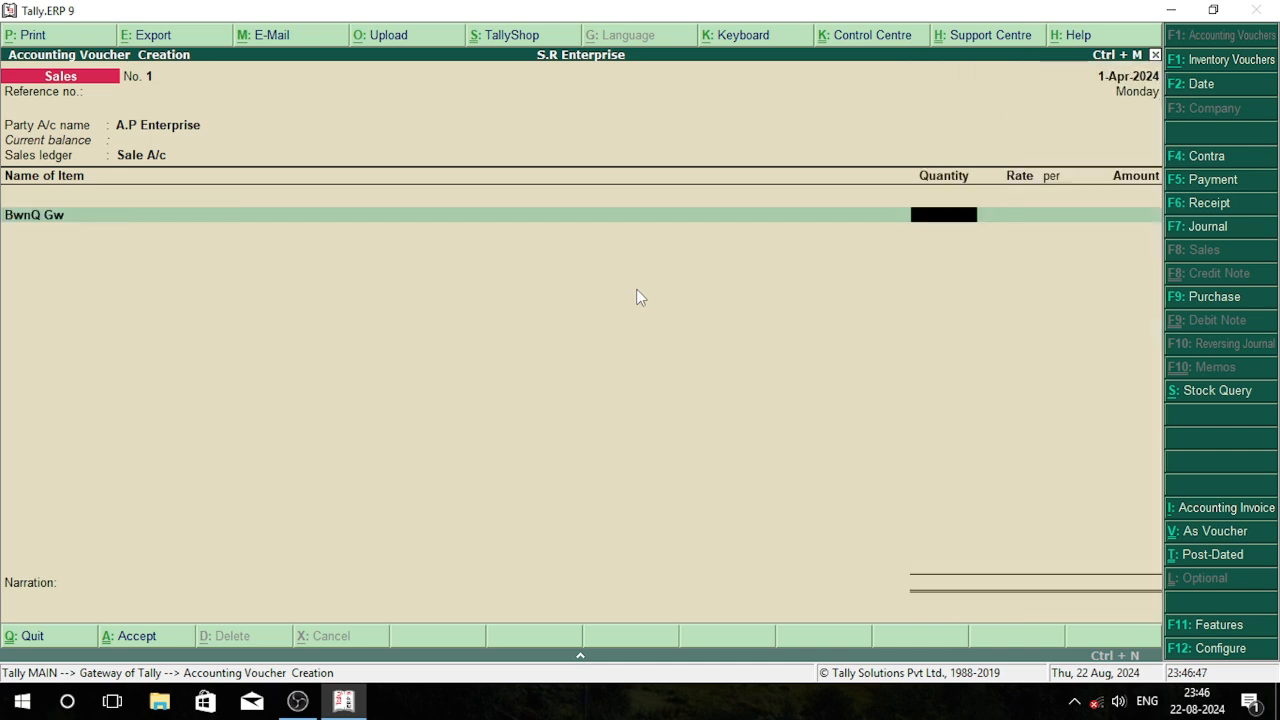
type("8")
key("Return")
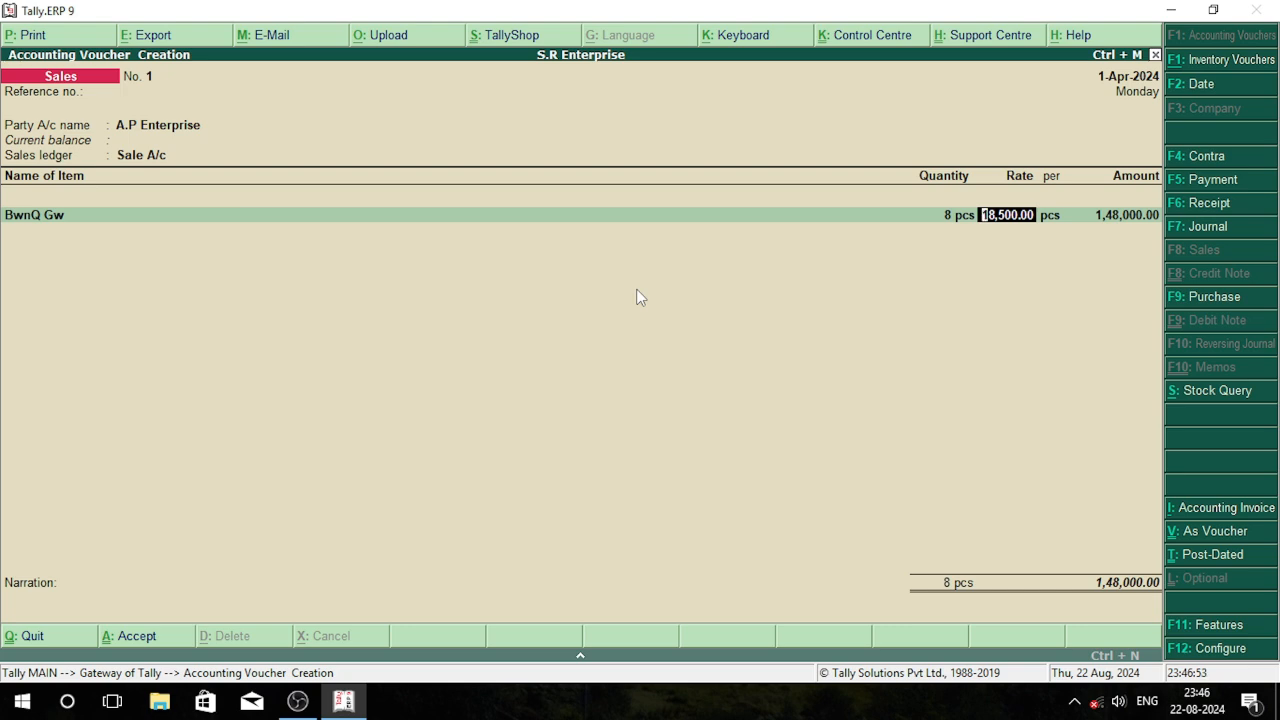
key("Return")
key("Return")
key("Return")
key("Return")
key("Return")
Start a second sales voucher for Sarkar Enterprrise with the Sale A/c ledger, keeping the default party details
key("Return")
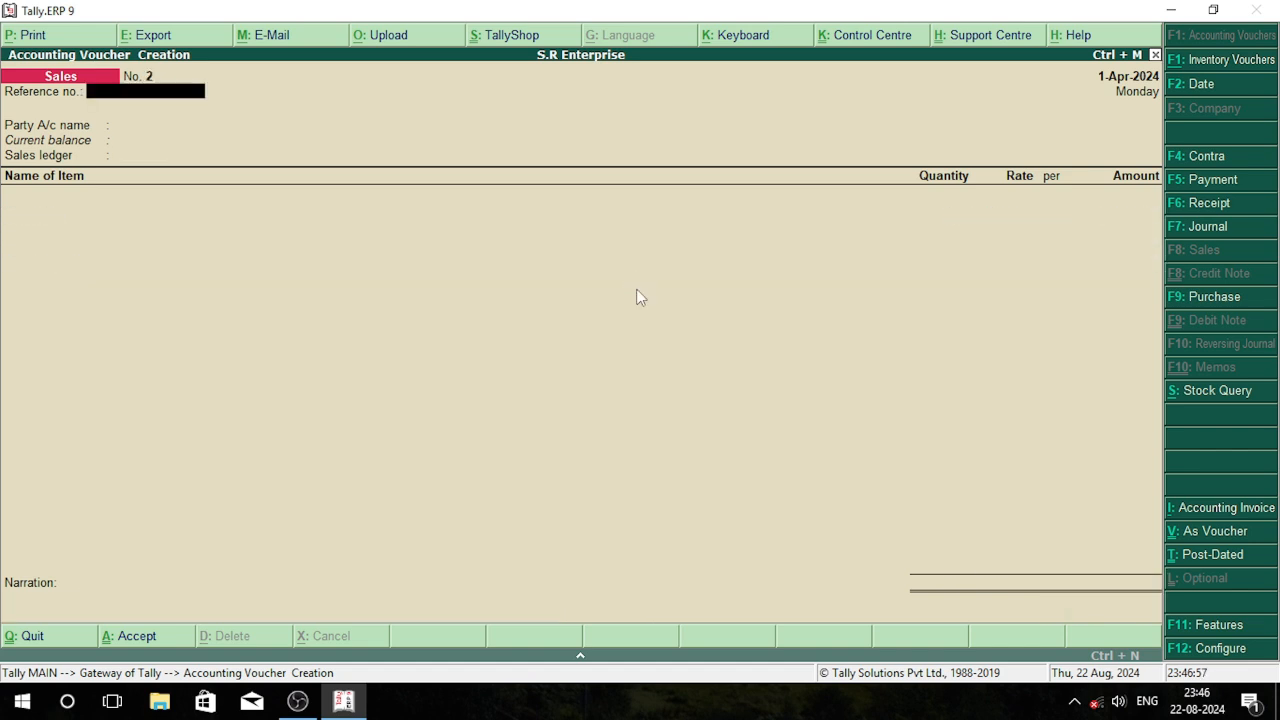
key("Return")
key("Down")
key("Down")
key("Return")
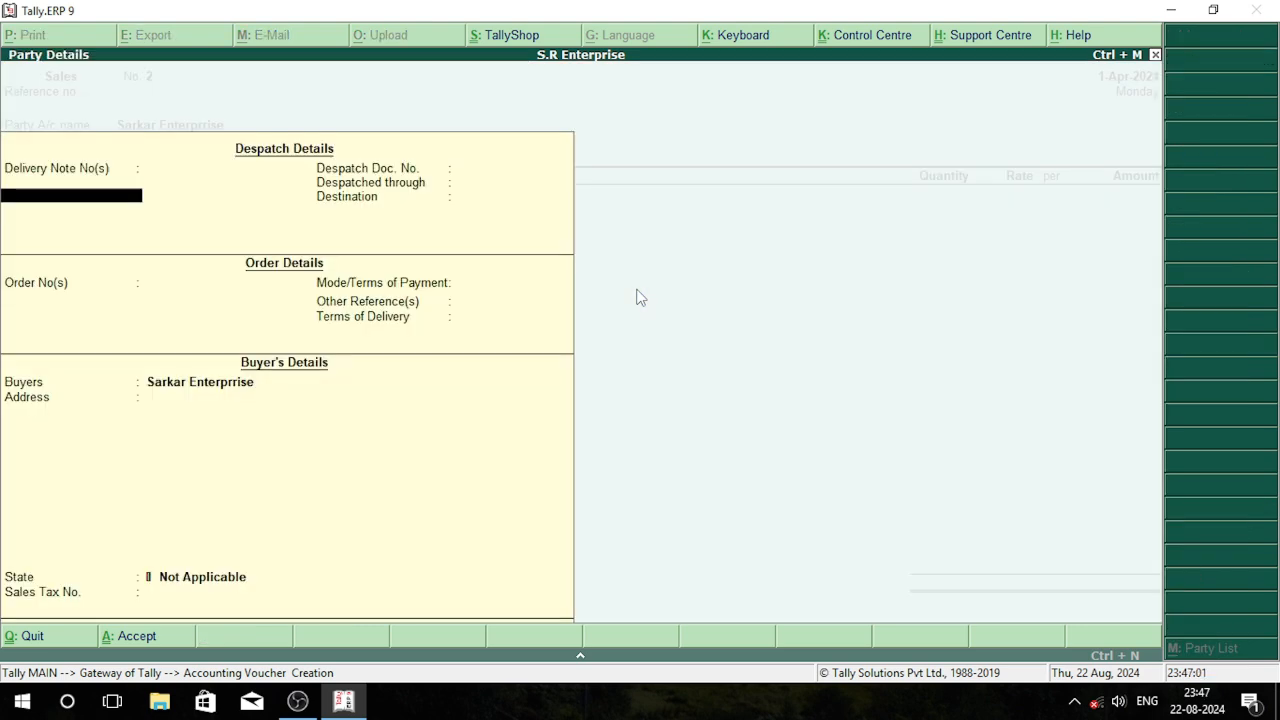
key("Return")
key("Return")
key("Return")
key("Return")
key("Return")
key("Return")
key("Return")
key("Return")
key("Return")
key("Return")
key("Return")
key("Return")
key("Return")
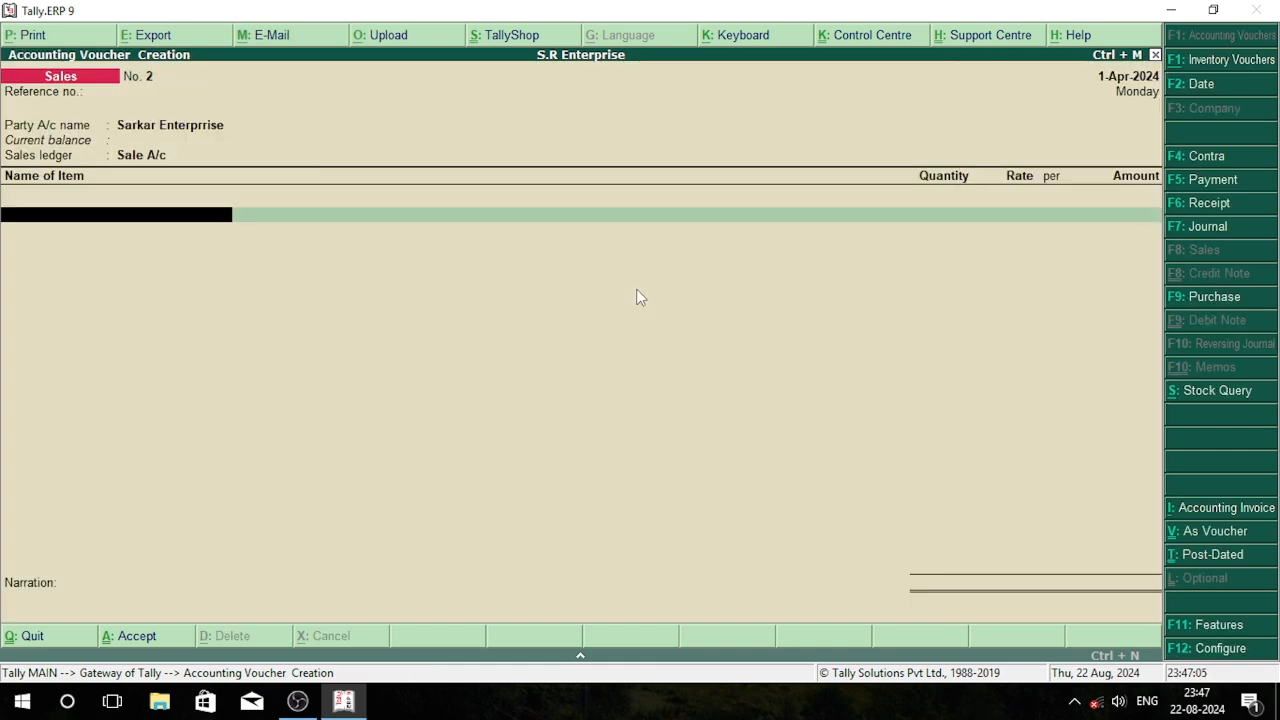
key("BackSpace")
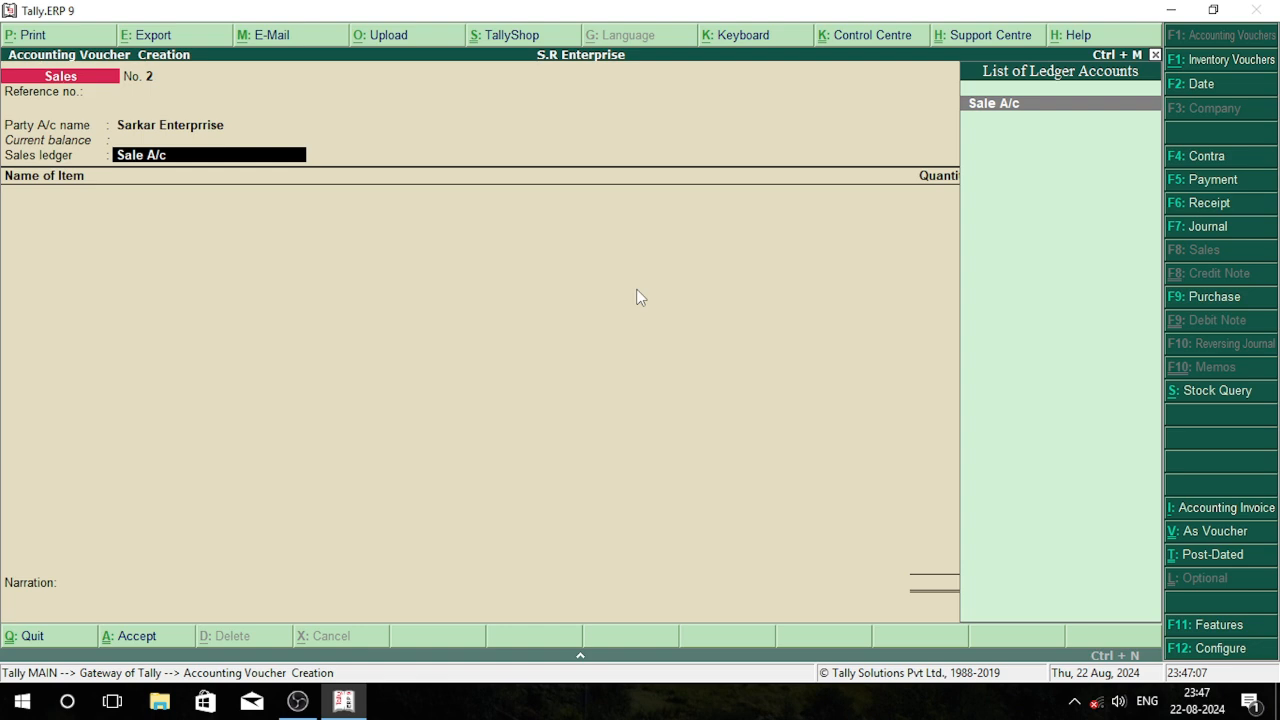
key("Return")
Enter 10 pcs of BwnQ Gw at the 18,500.00 rate, save the Sarkar Enterprrise voucher and leave voucher entry
key("Down")
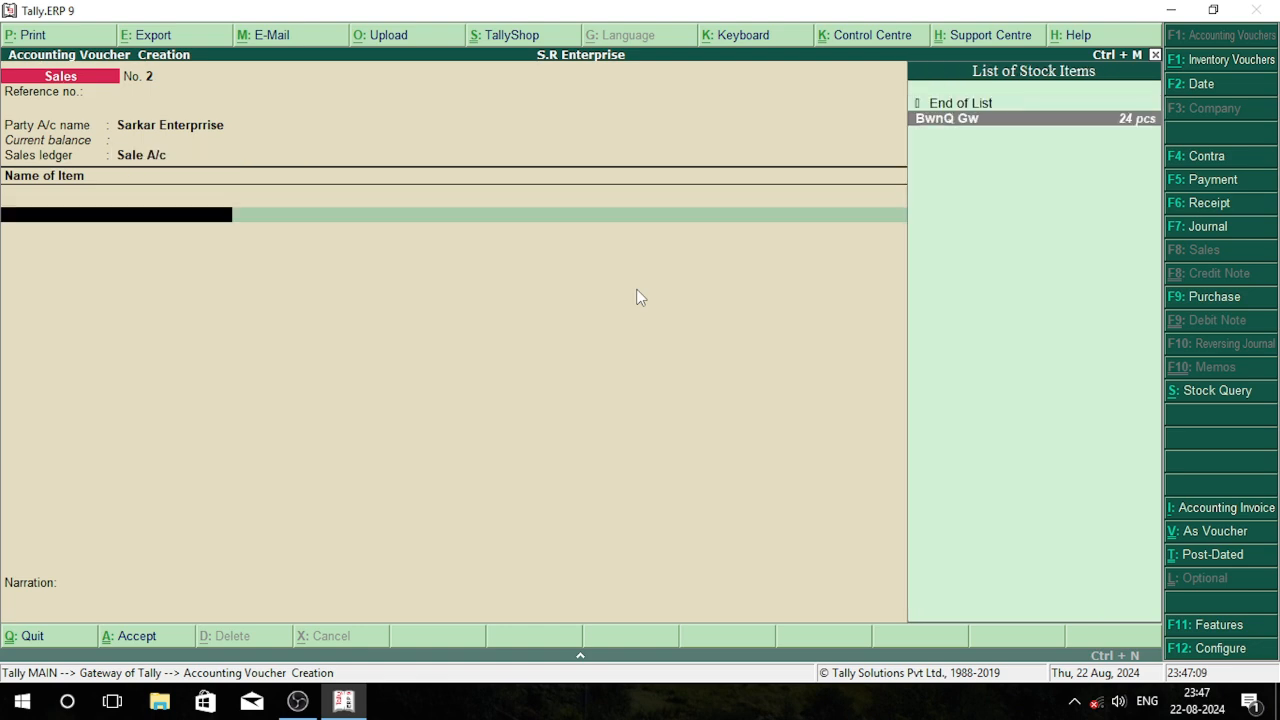
key("Return")
type("10")
key("Return")
key("Return")
key("Return")
key("Return")
key("Return")
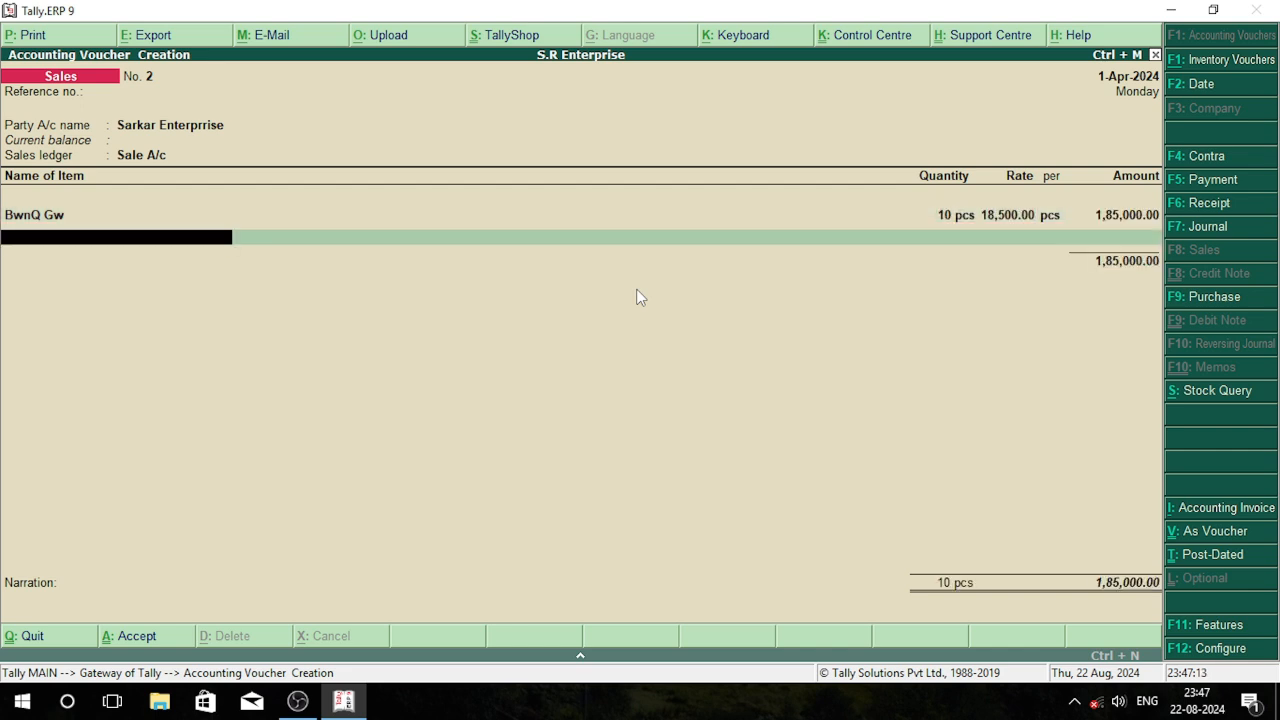
key("Return")
key("Return")
key("Return")
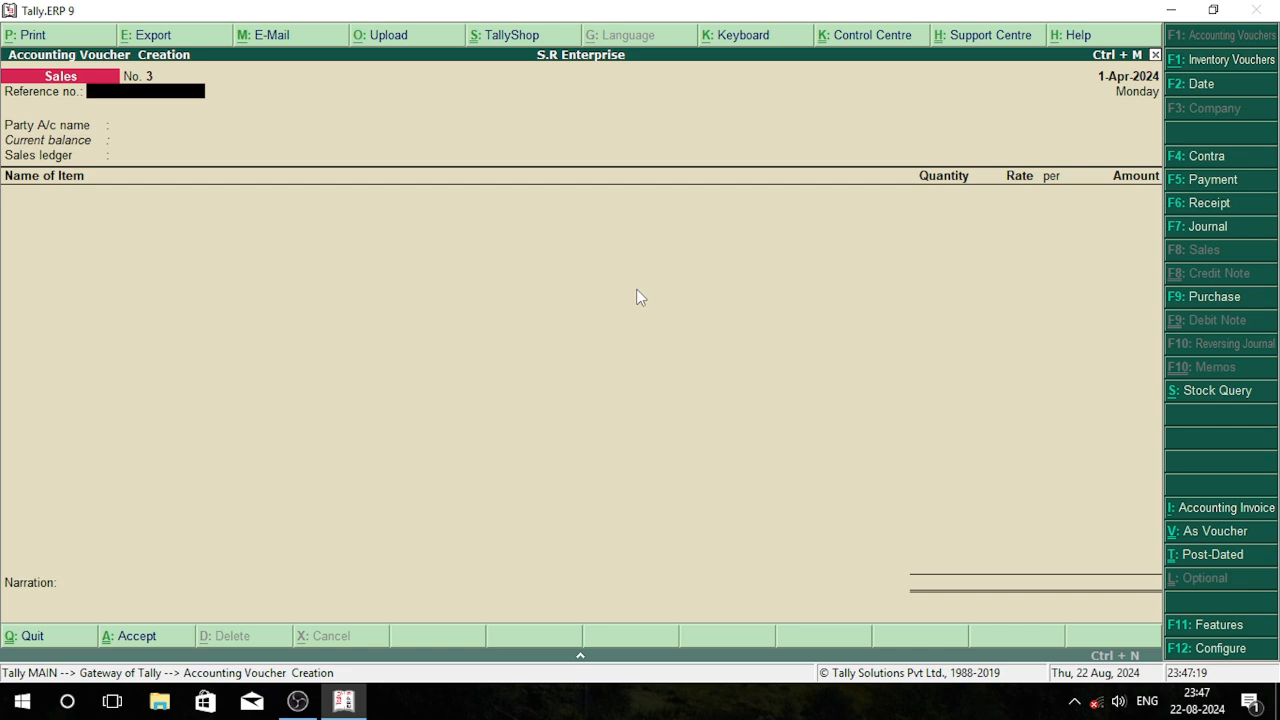
key("Escape")
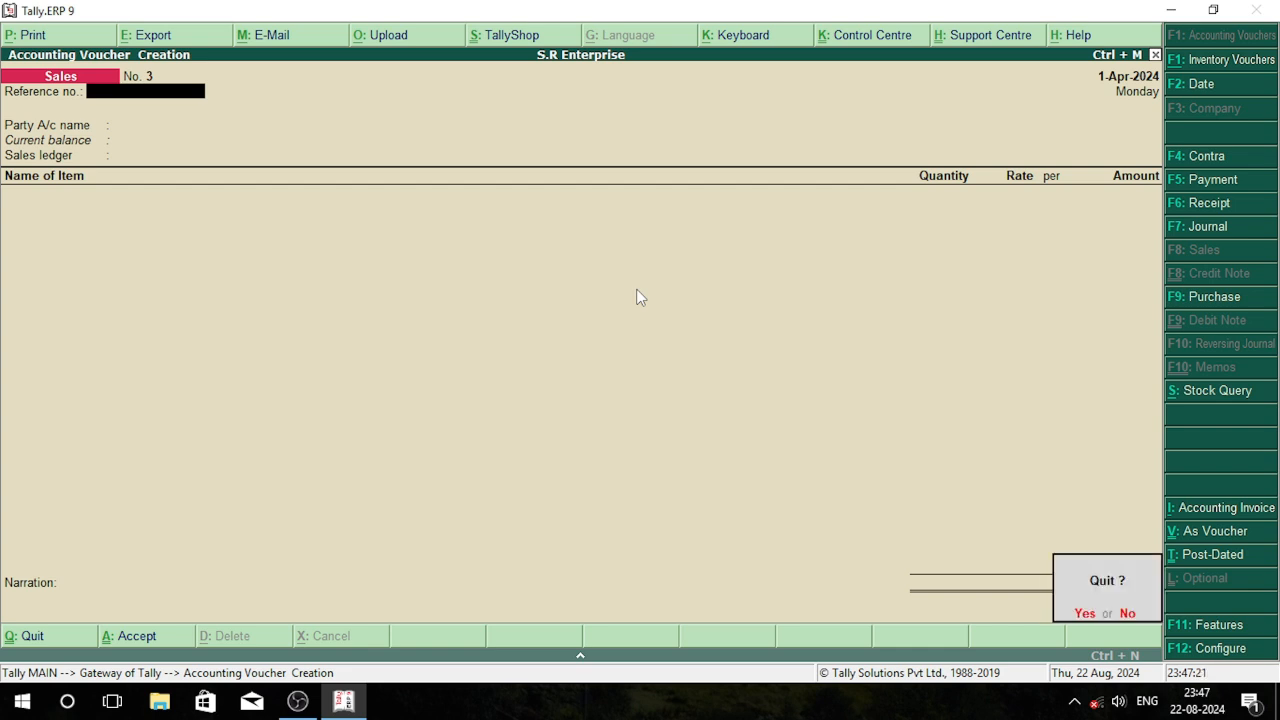
key("Return")
Open the Day Book report for the company
key("Down")
key("Down")
key("Down")
key("Down")
key("Down")
key("Down")
key("Down")
key("Down")
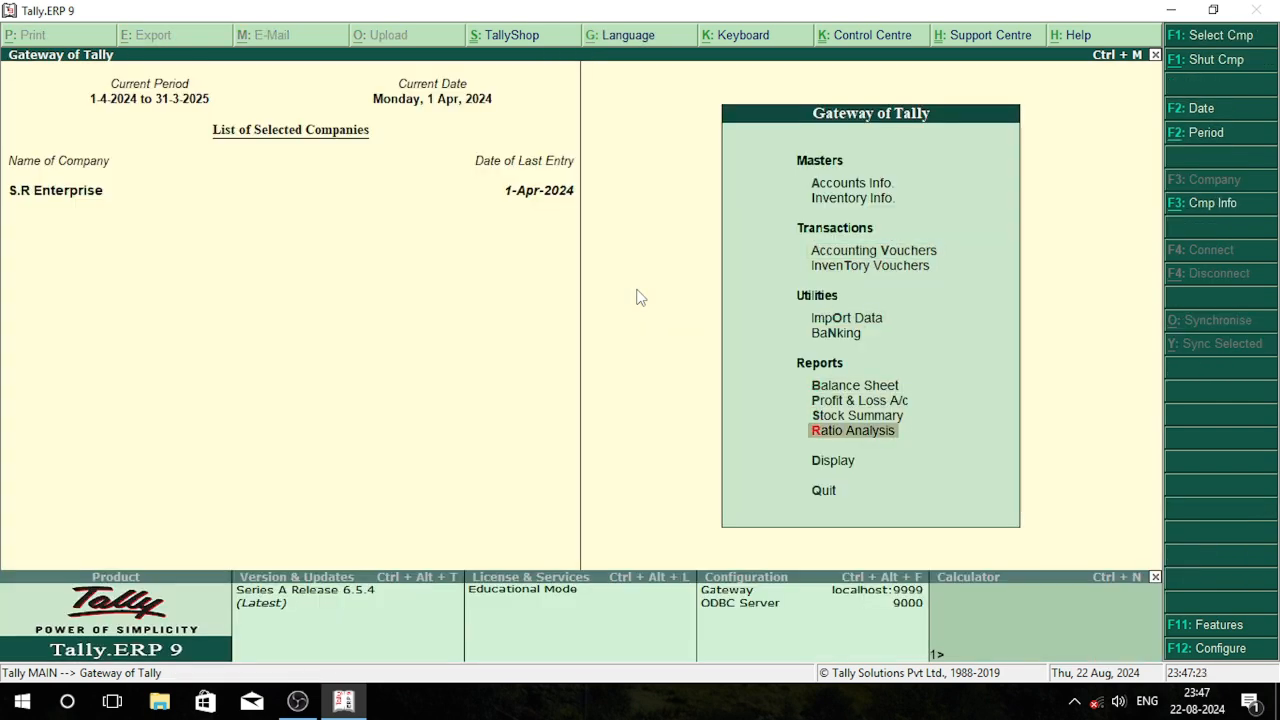
key("Return")
key("Down")
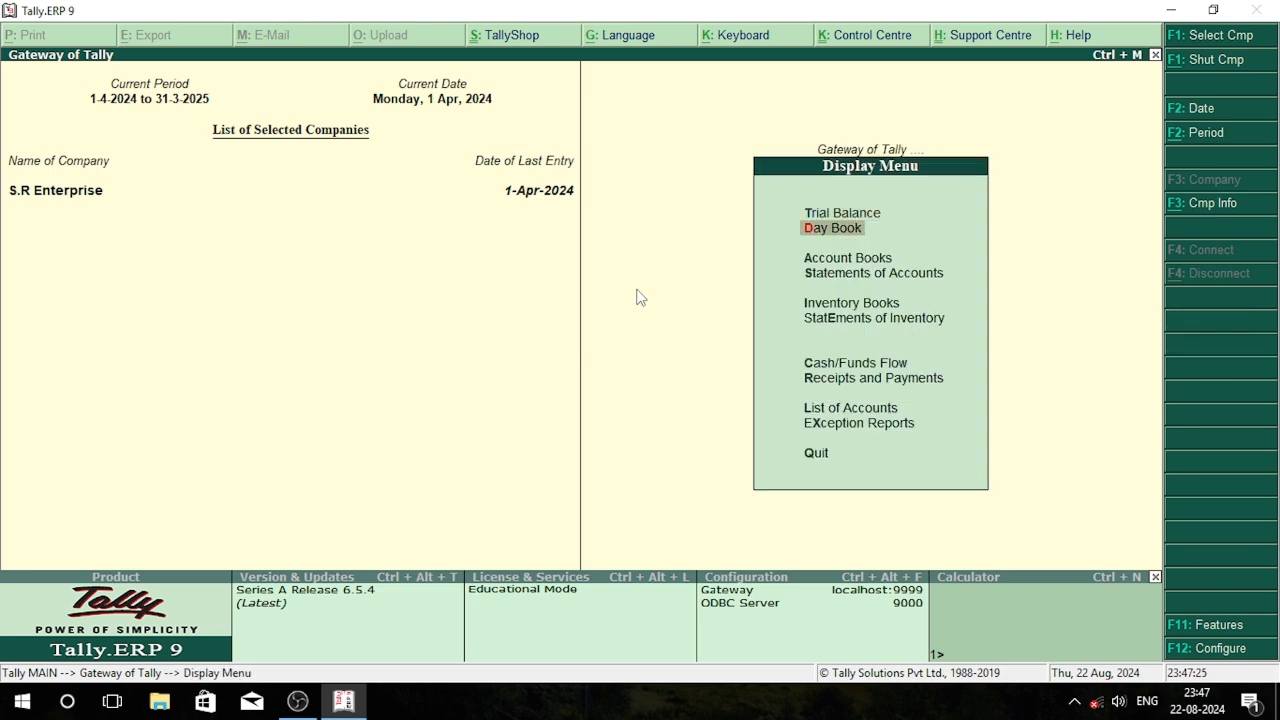
key("Return")
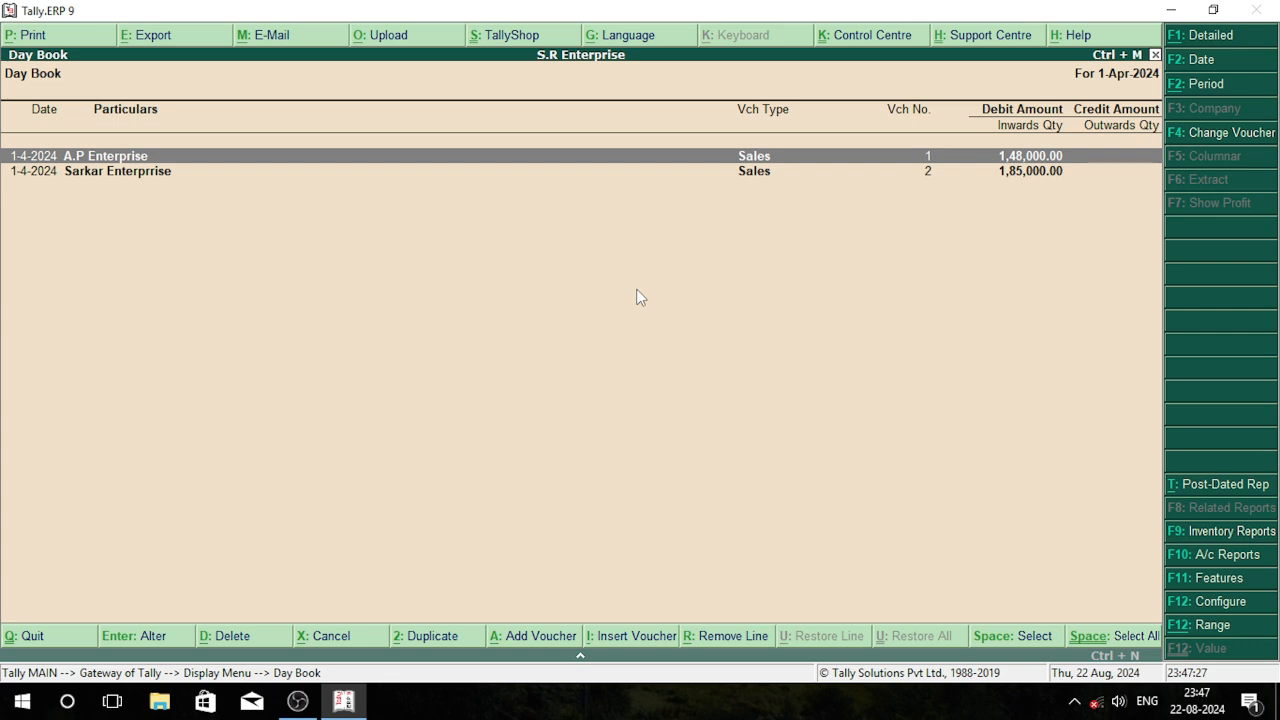
Check the A.P Enterprise and Sarkar Enterprrise sales vouchers from the Day Book, then leave the report
key("Return")
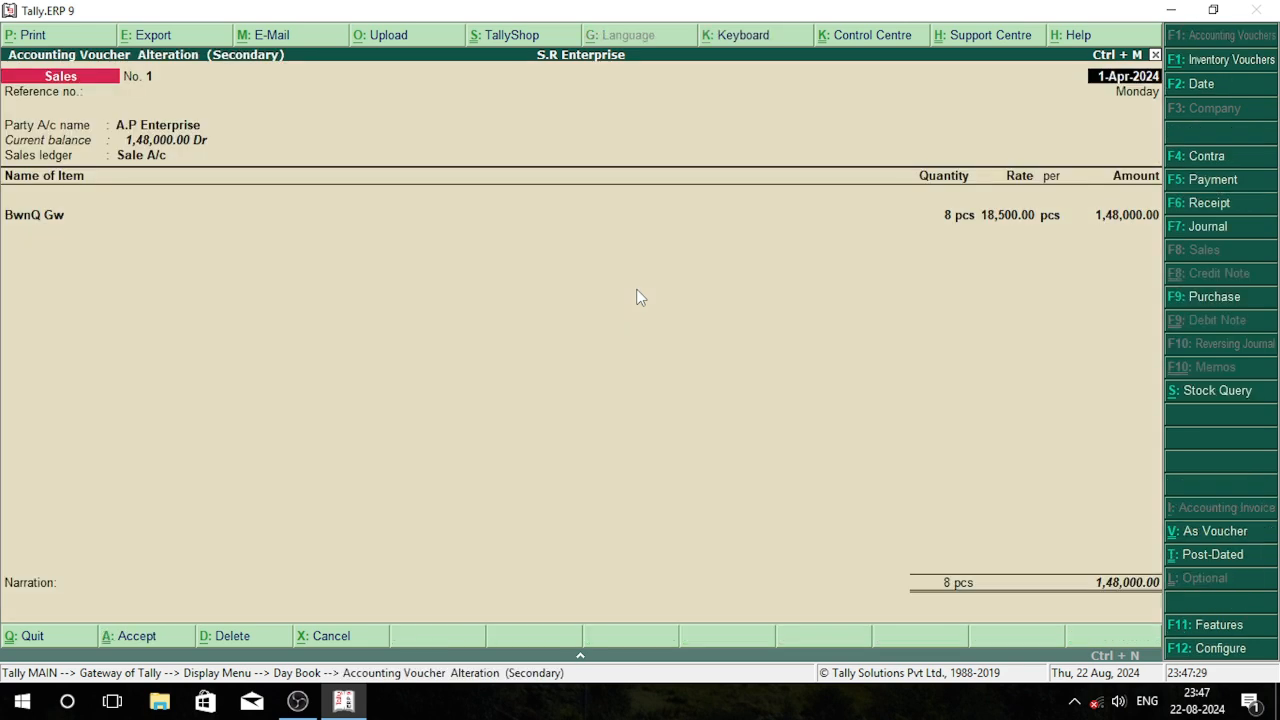
key("Escape")
key("Down")
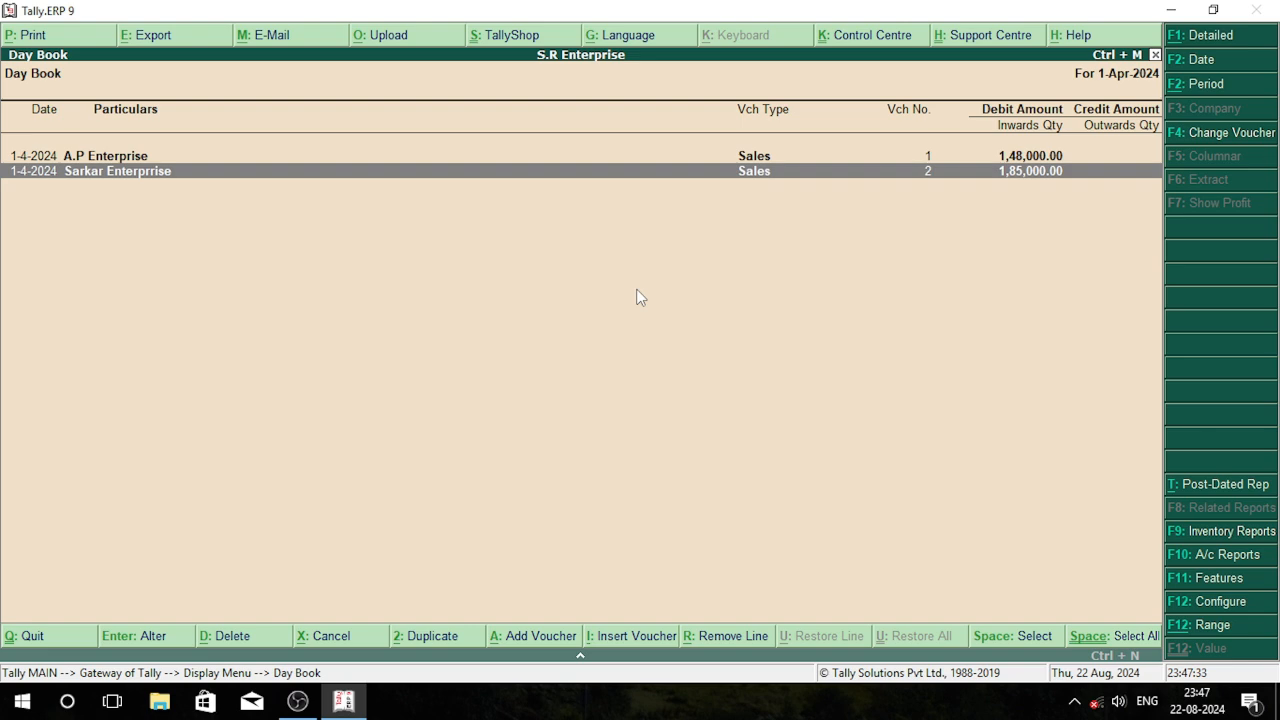
key("Return")
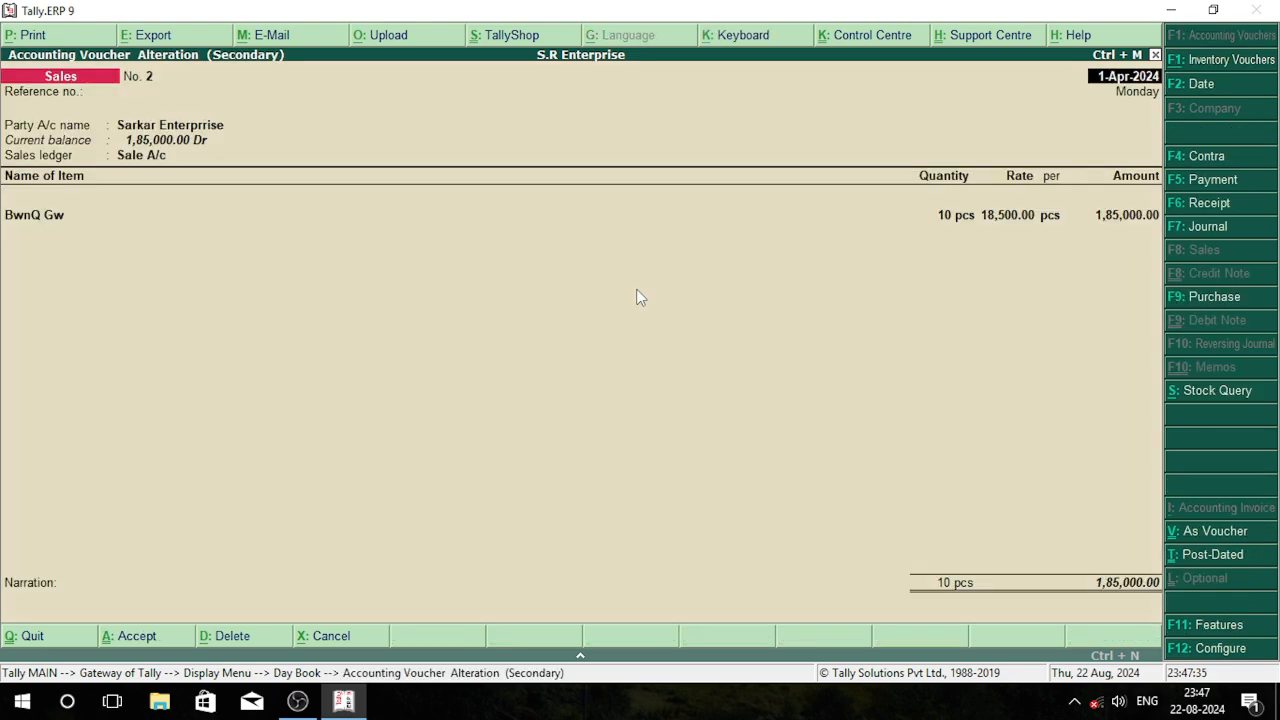
key("Escape")
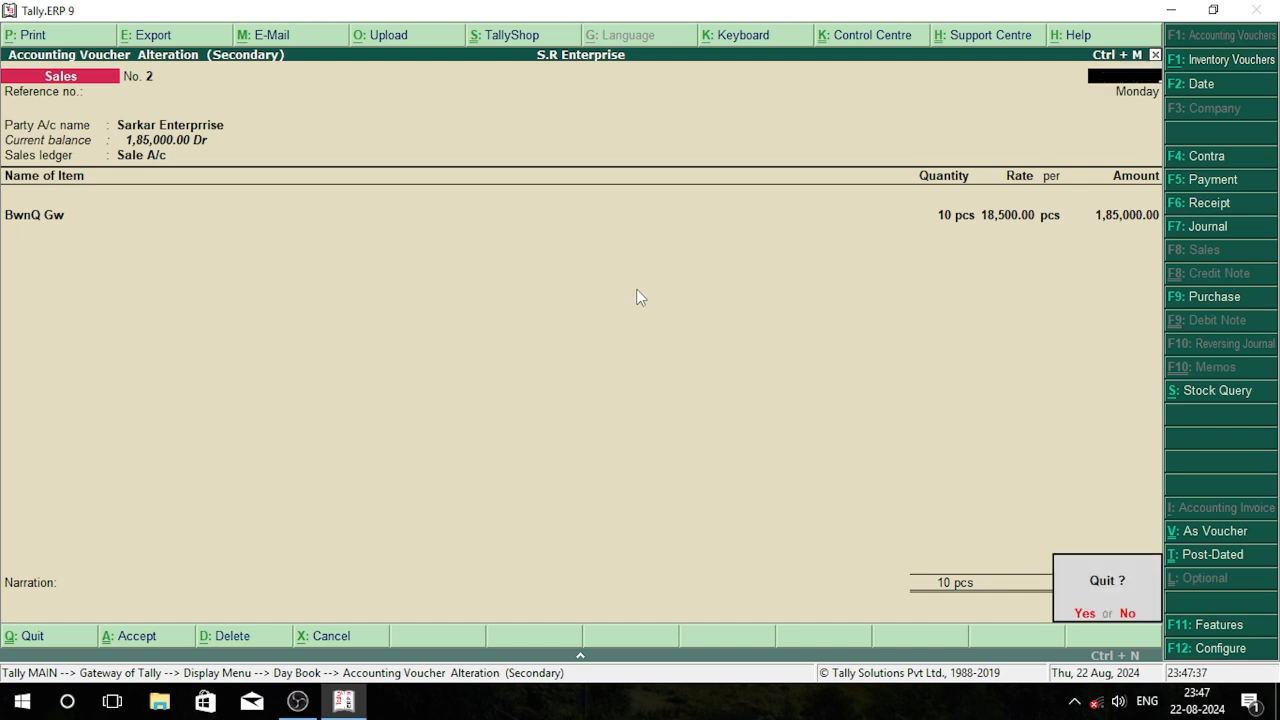
key("Return")
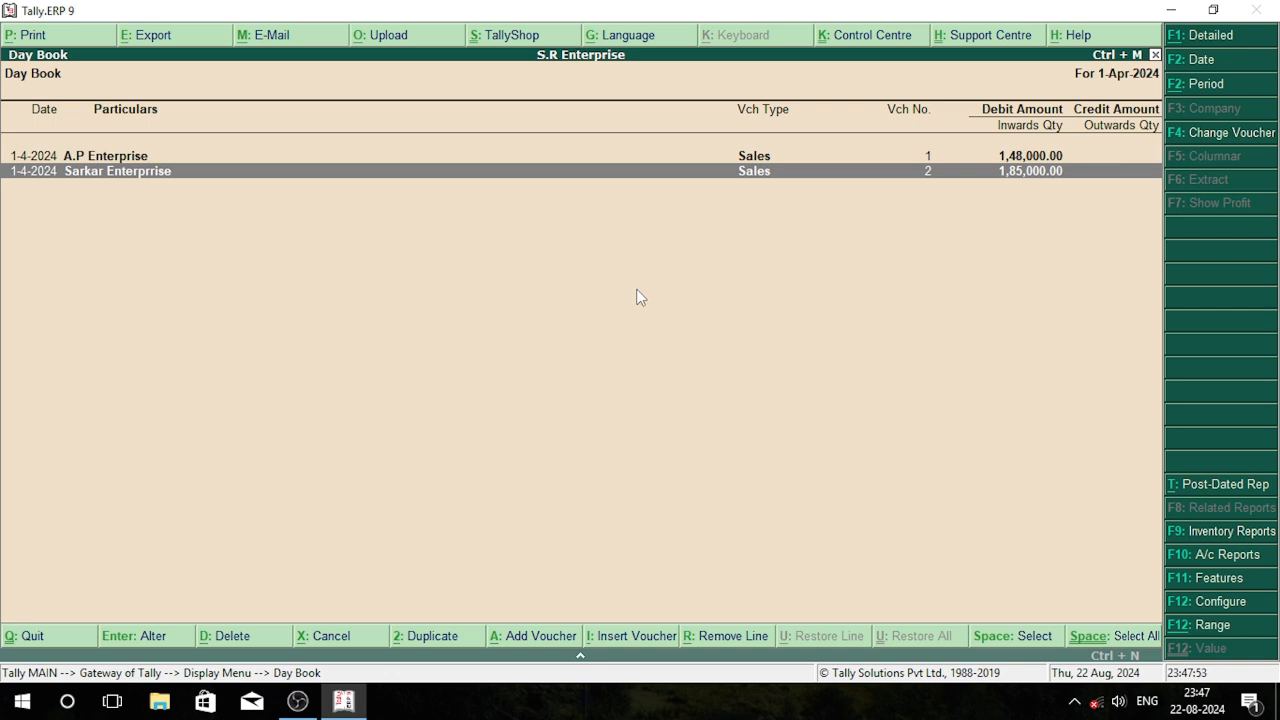
key("Escape")
key("Escape")
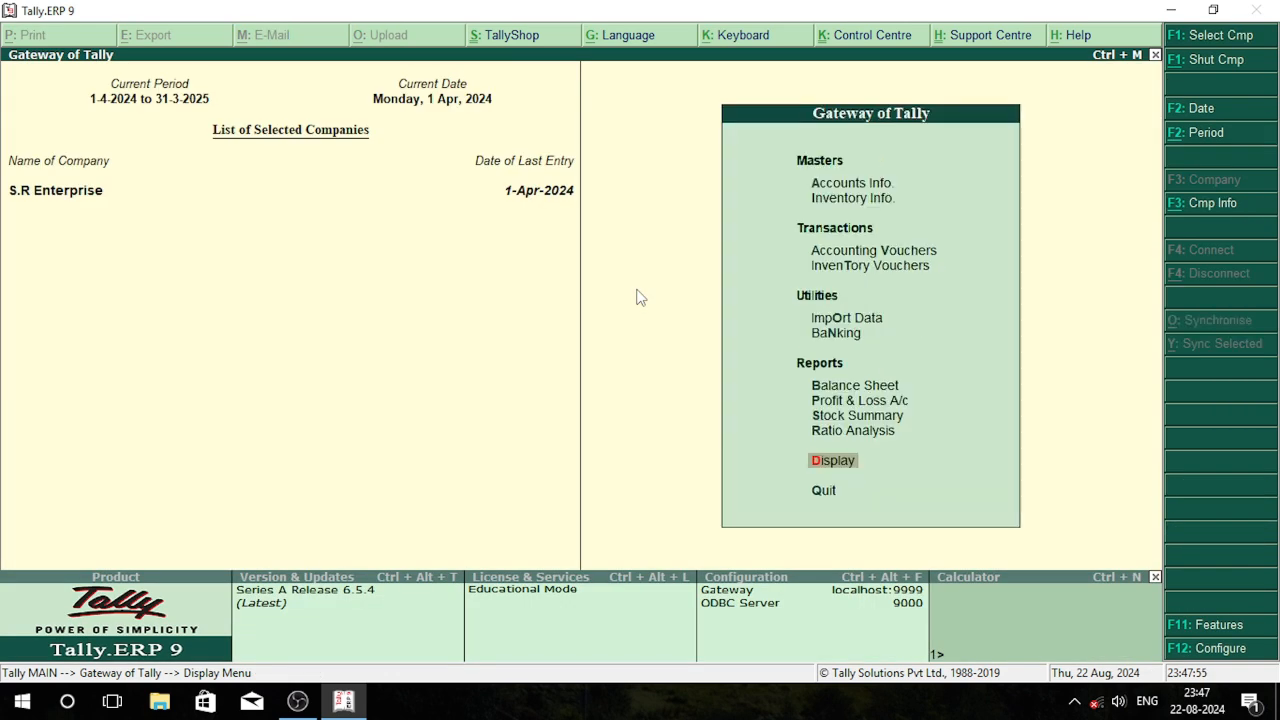
Start a journal voucher and debit the Return Materials ledger
key("Up")
key("Up")
key("Up")
key("Up")
key("Up")
key("Up")
key("Up")
key("Up")
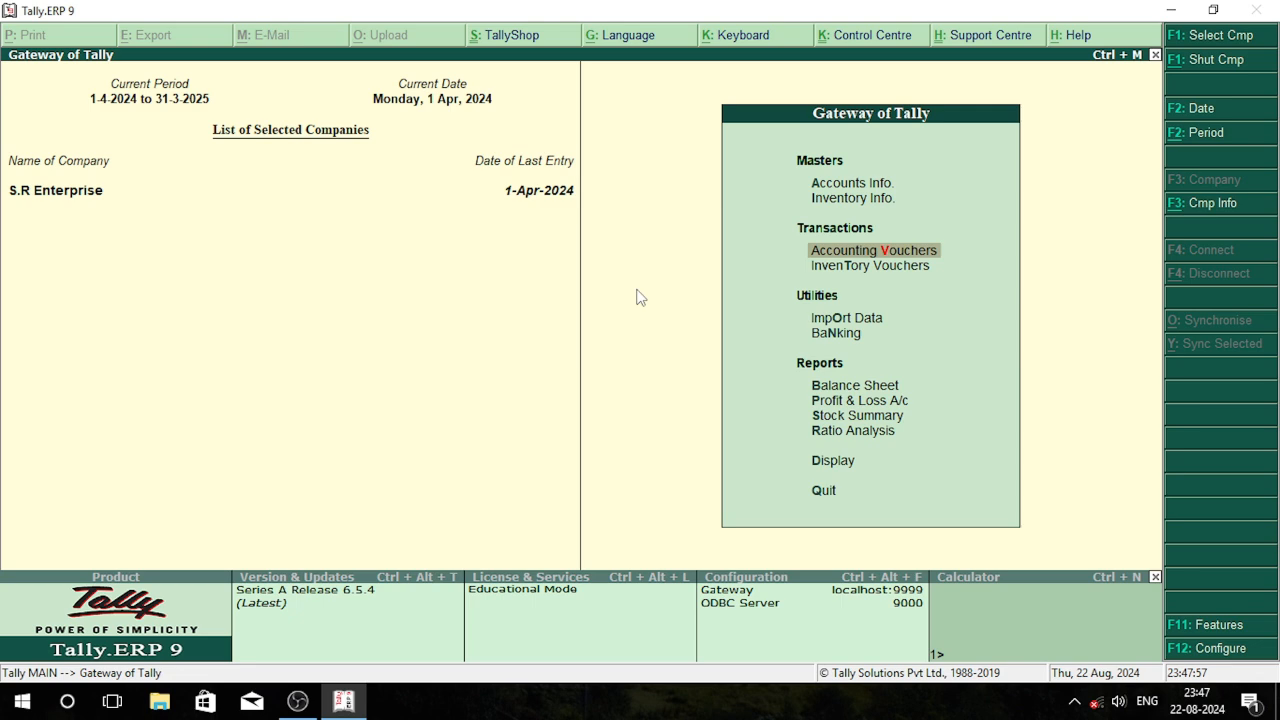
key("Return")
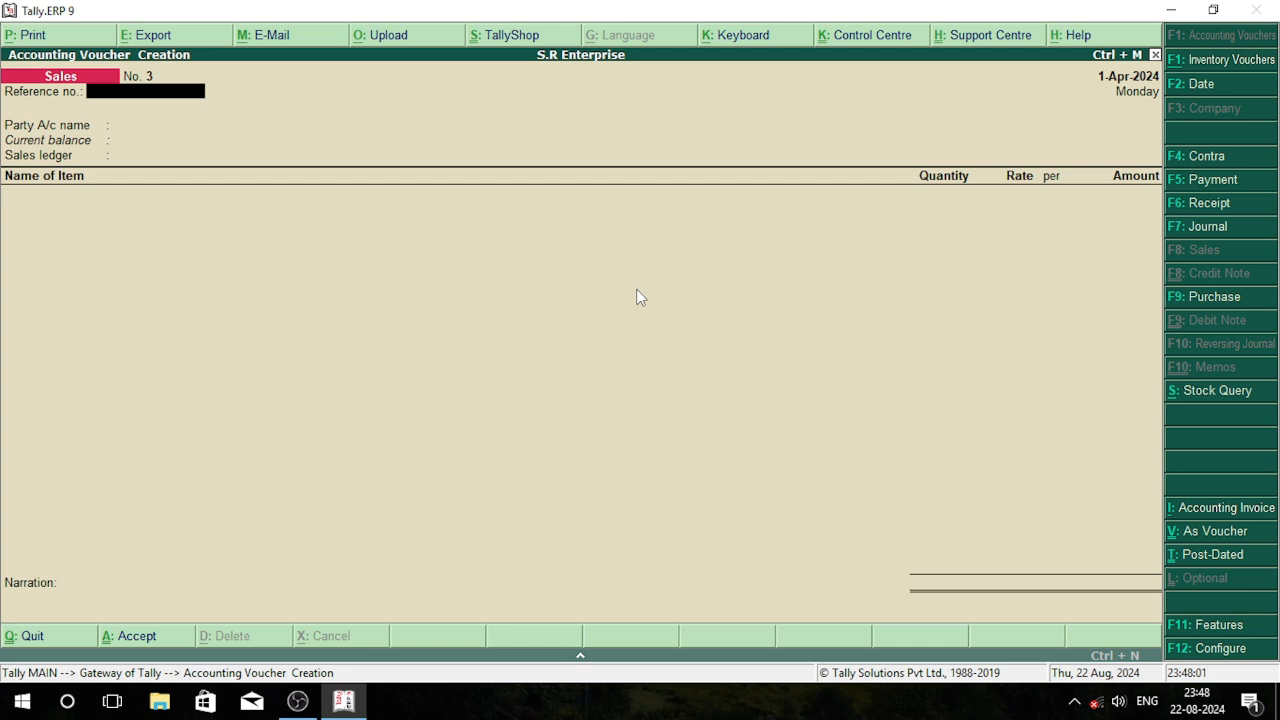
key("F7")
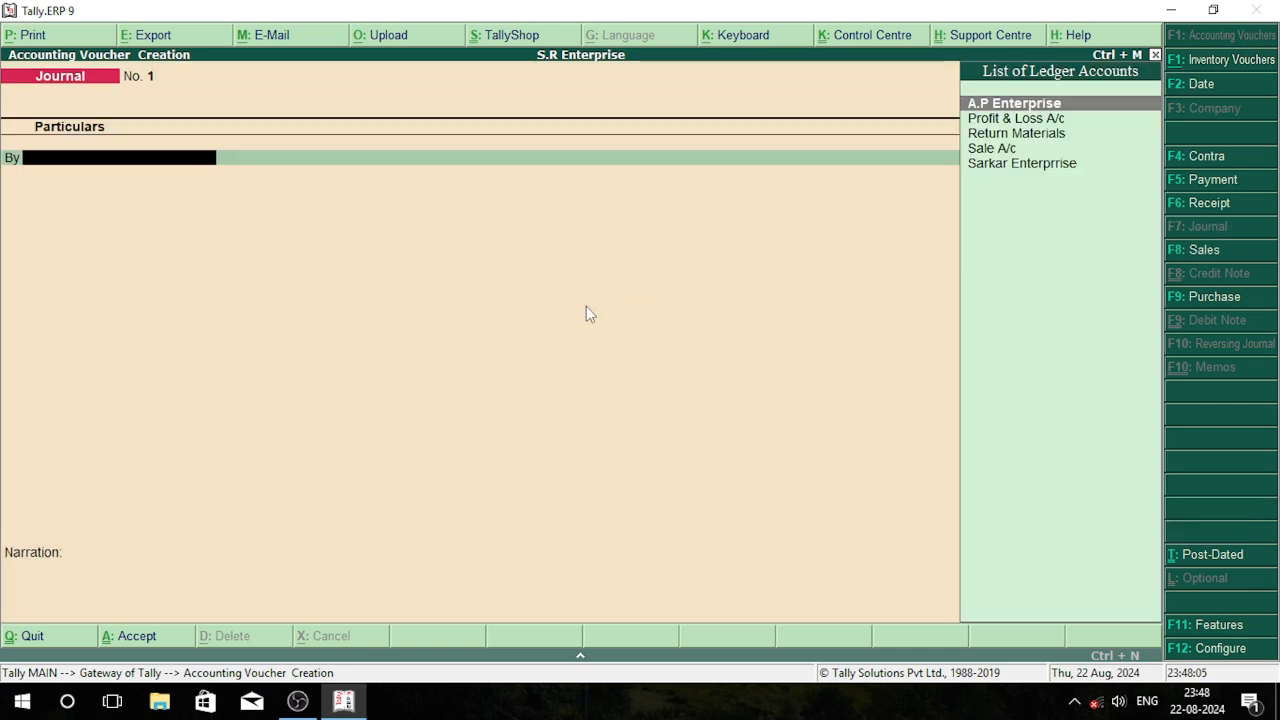
key("Down")
key("Down")
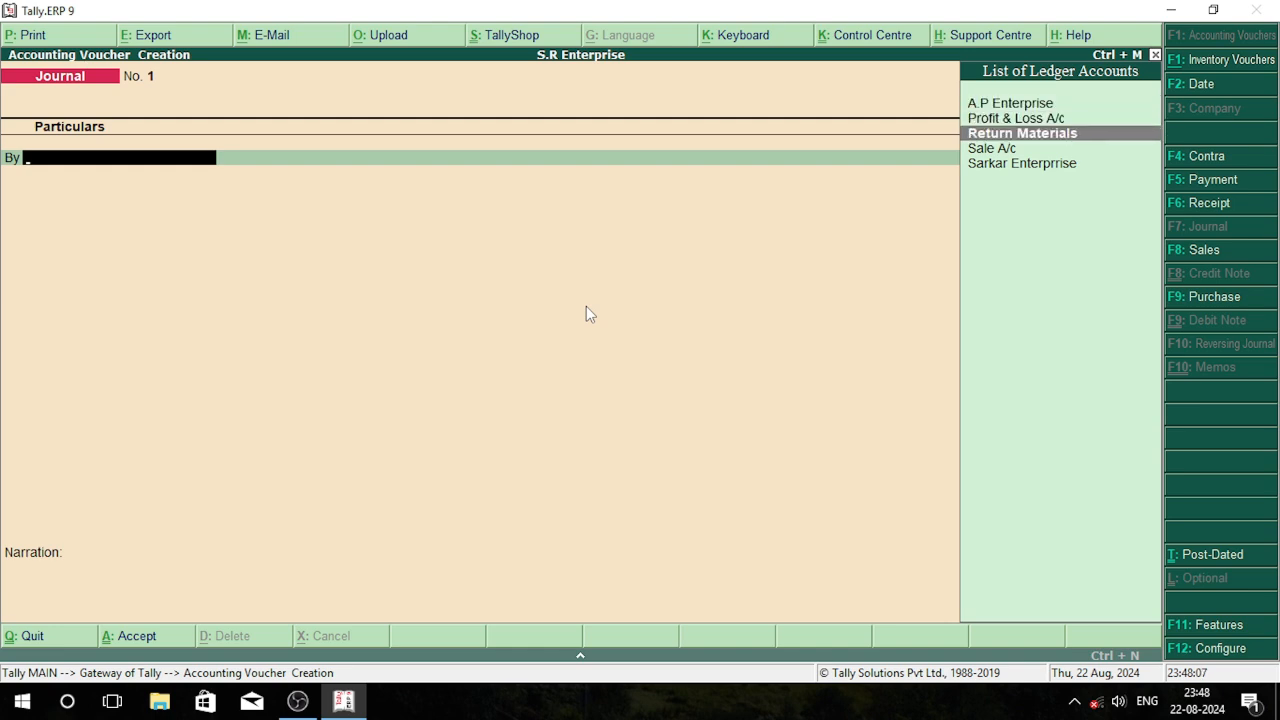
key("Return")
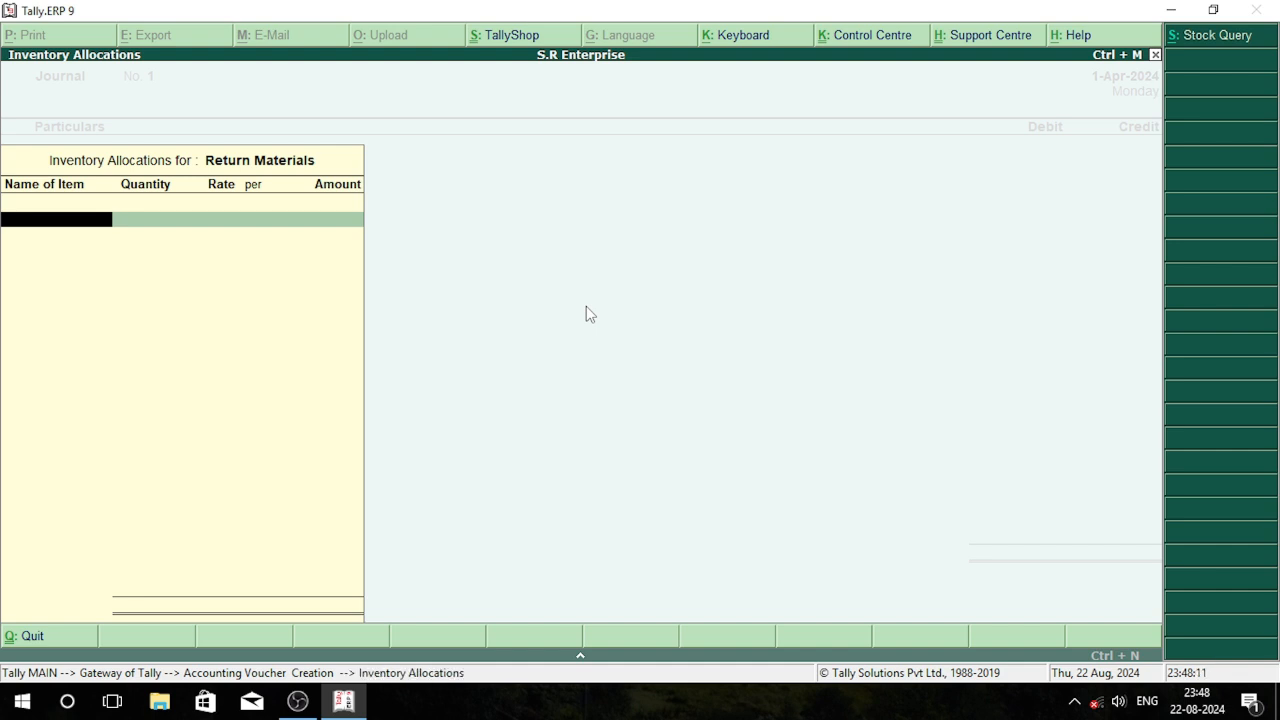
Allocate 2 pcs of BwnQ Gw at the 18,500.00 rate to Return Materials in the first journal voucher
key("Down")
key("Down")
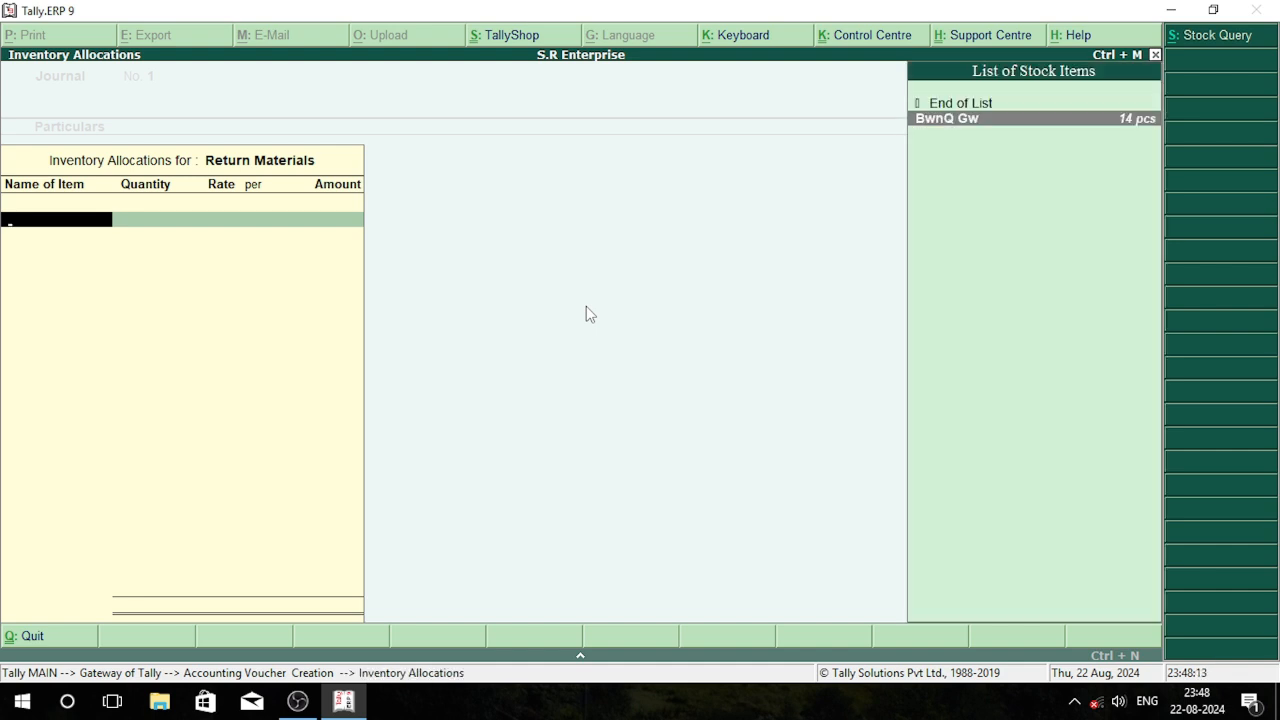
key("Return")
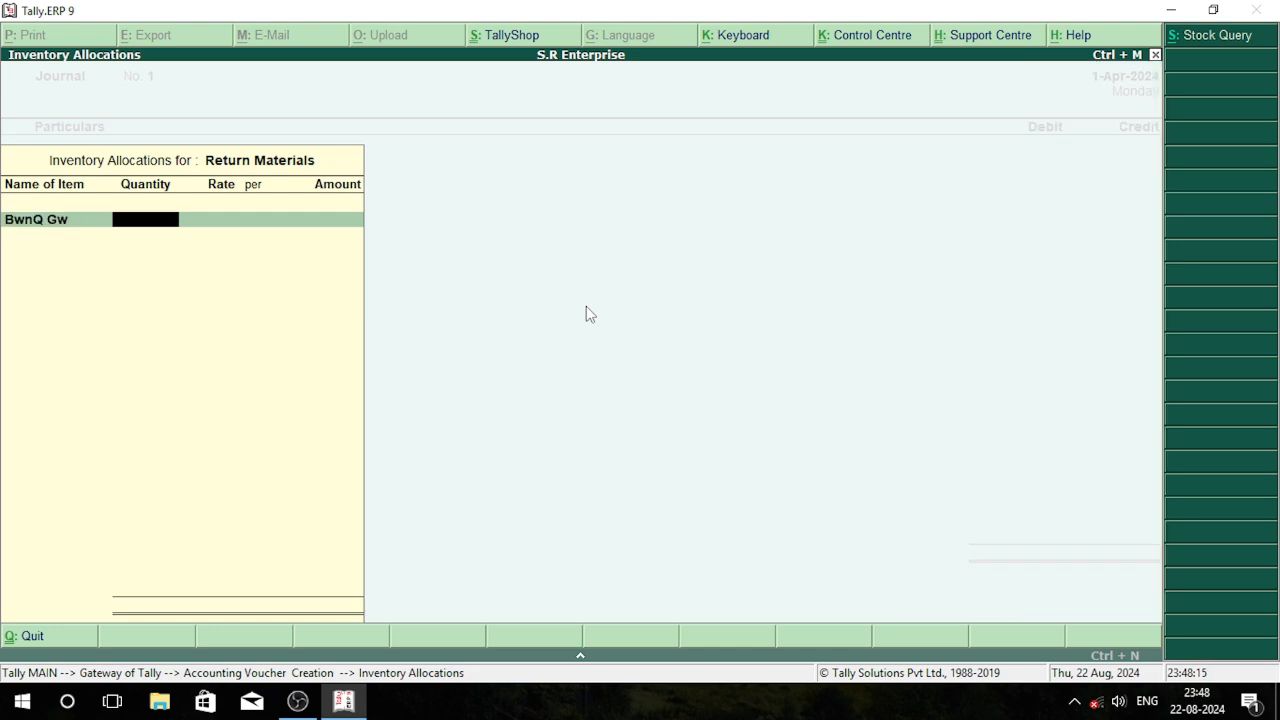
type("2")
key("Return")
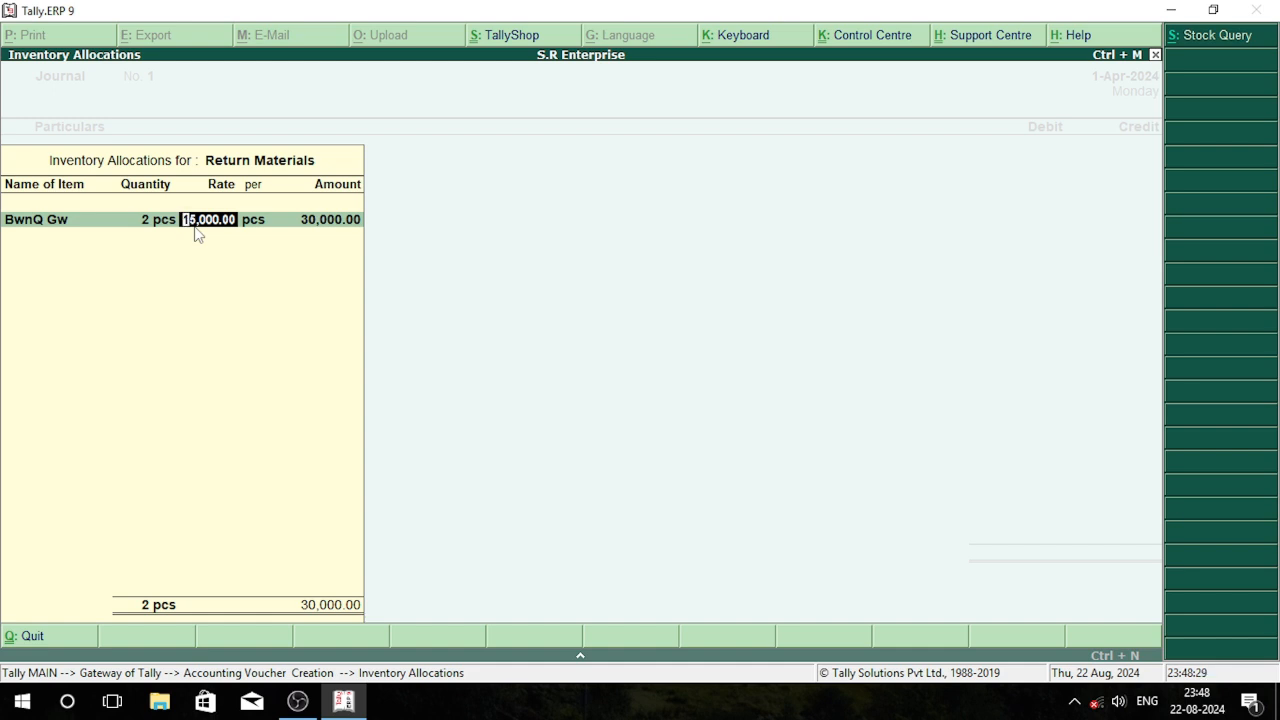
type("18500")
key("Return")
key("Return")
key("Return")
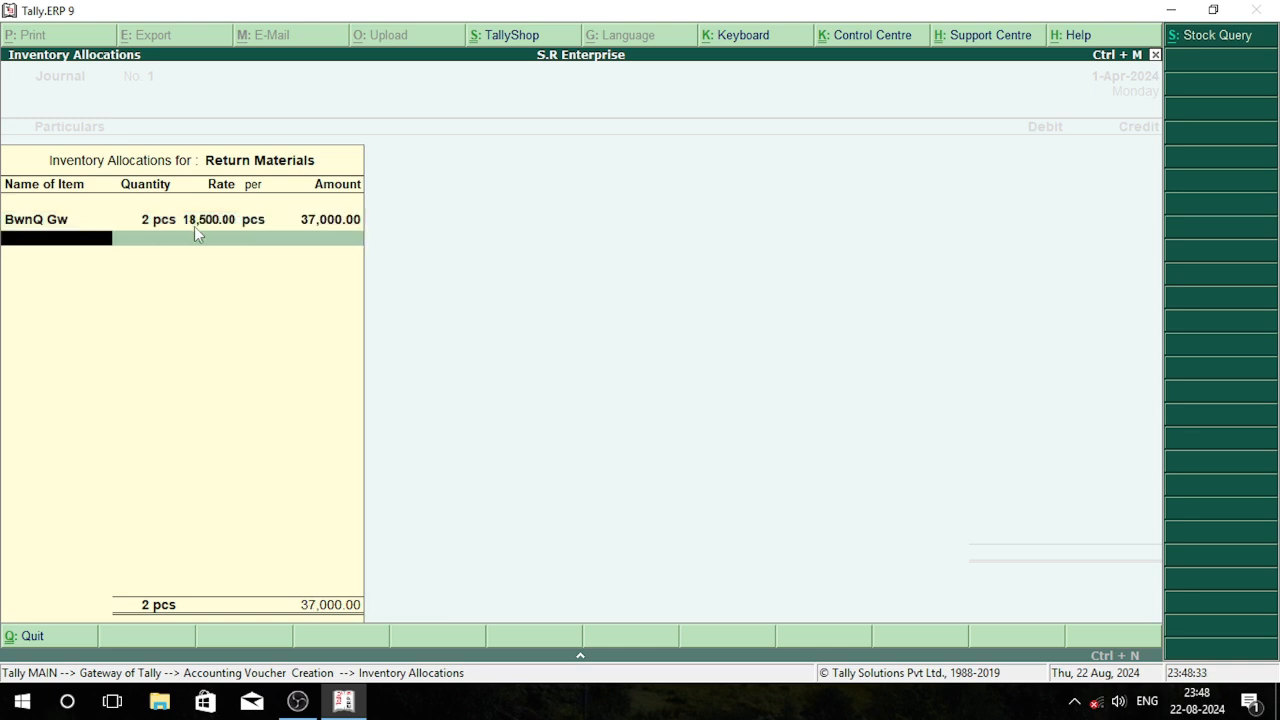
key("Return")
key("Return")
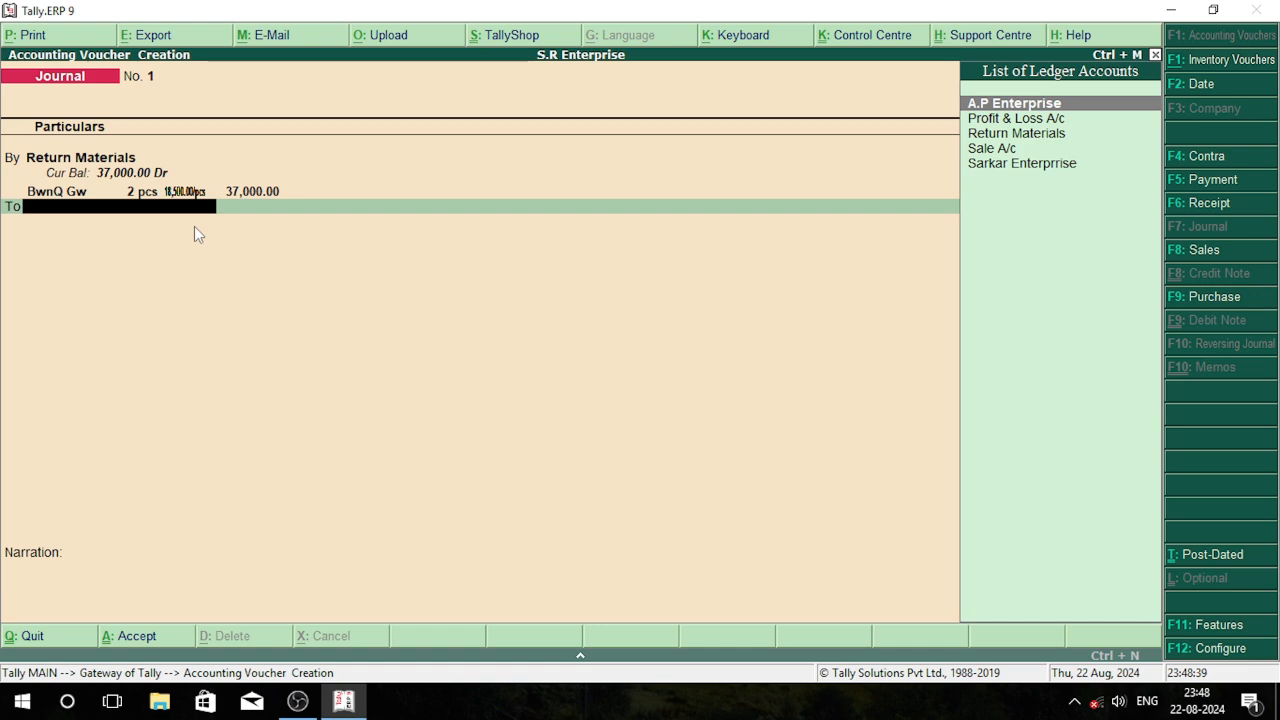
Credit A.P Enterprise with 37,000.00 as Agst Ref to pending bill 1 and save the journal voucher
key("Return")
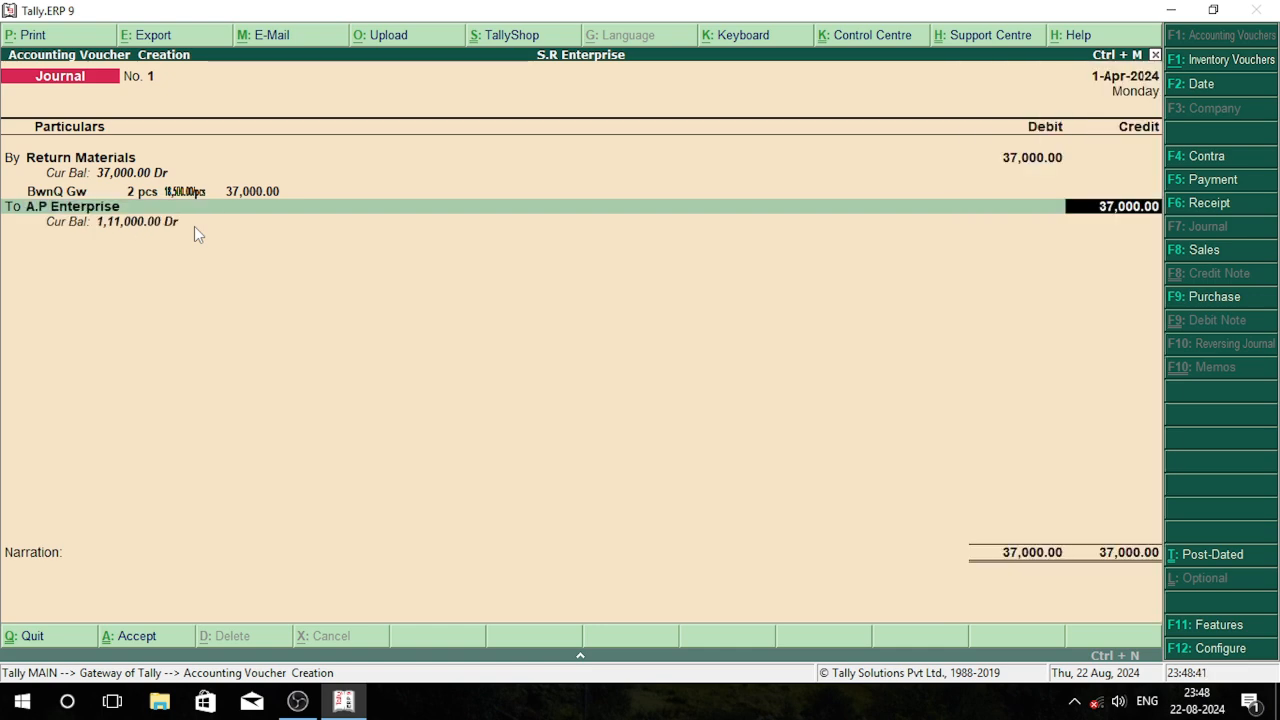
key("Return")
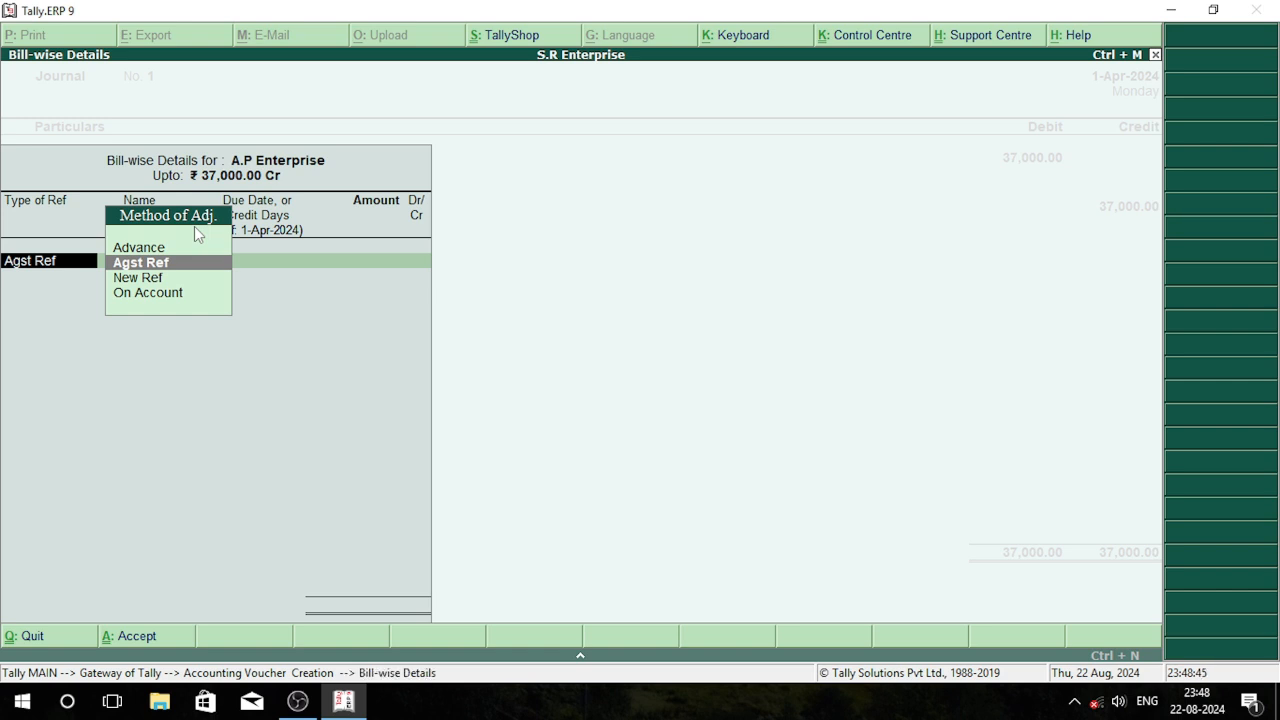
key("Return")
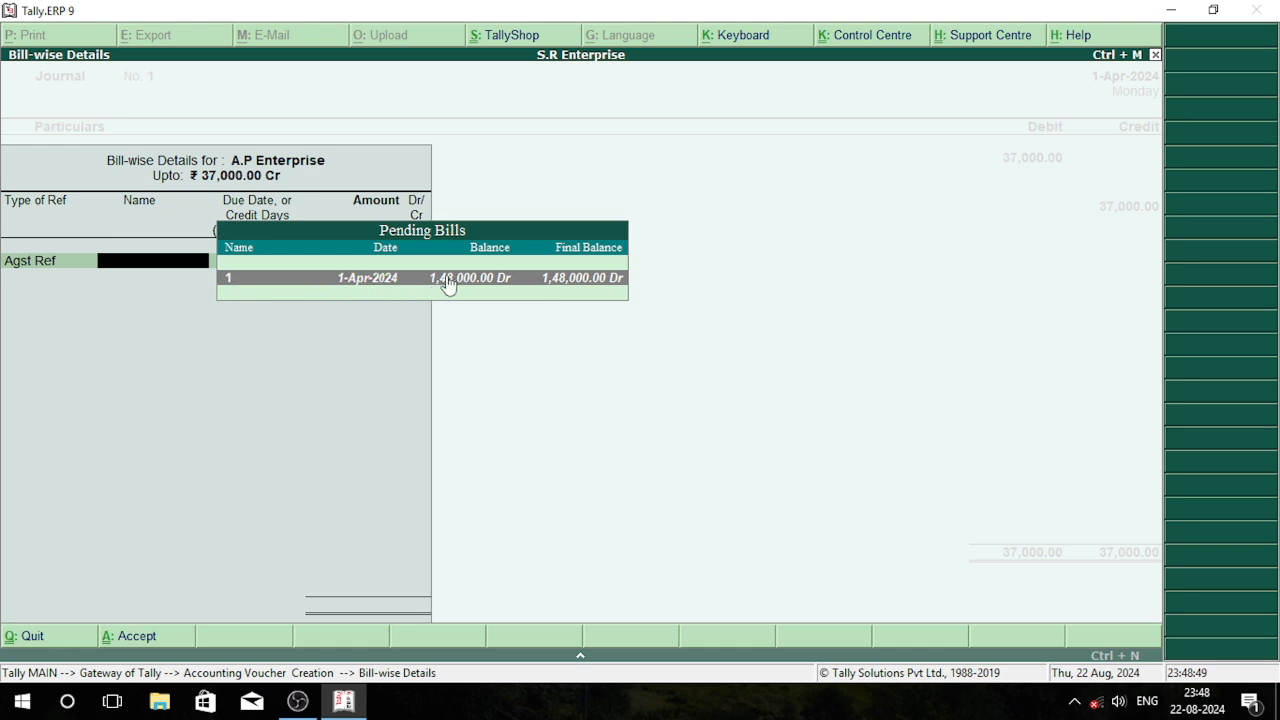
key("Return")
key("Return")
key("Return")
key("Return")
key("Return")
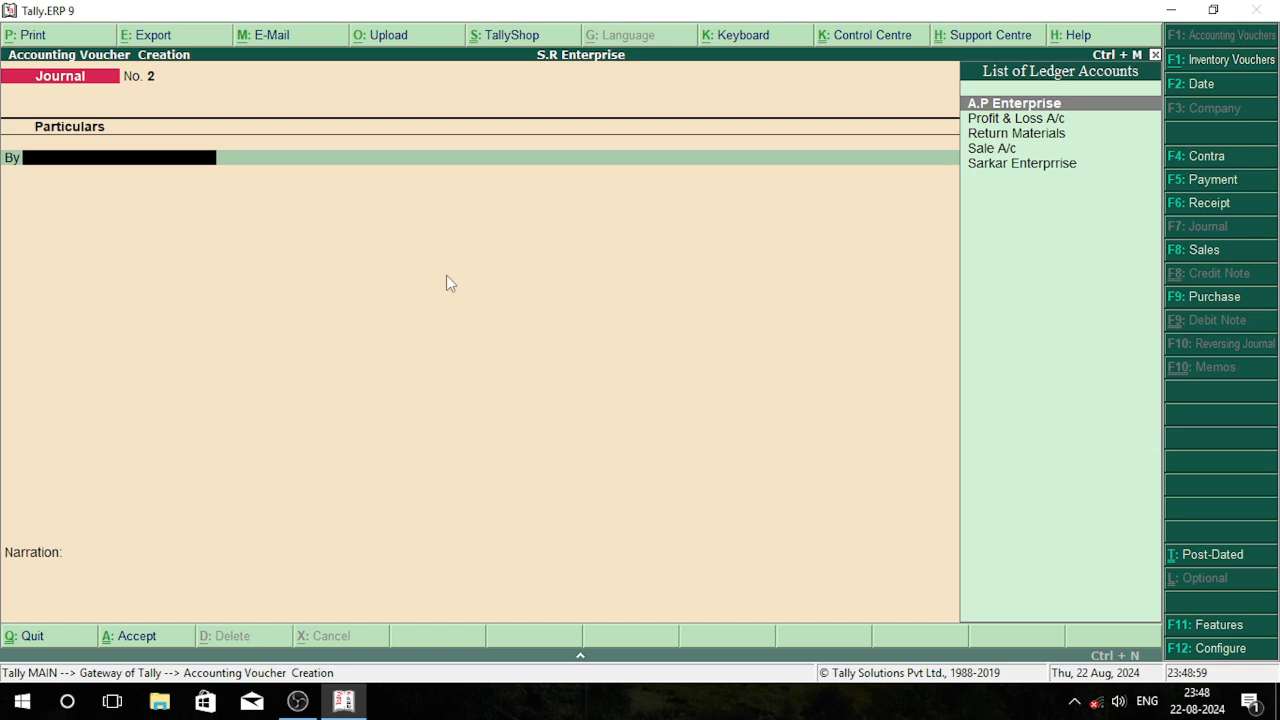
Debit the Return Materials ledger in the second journal voucher
key("Down")
key("Down")
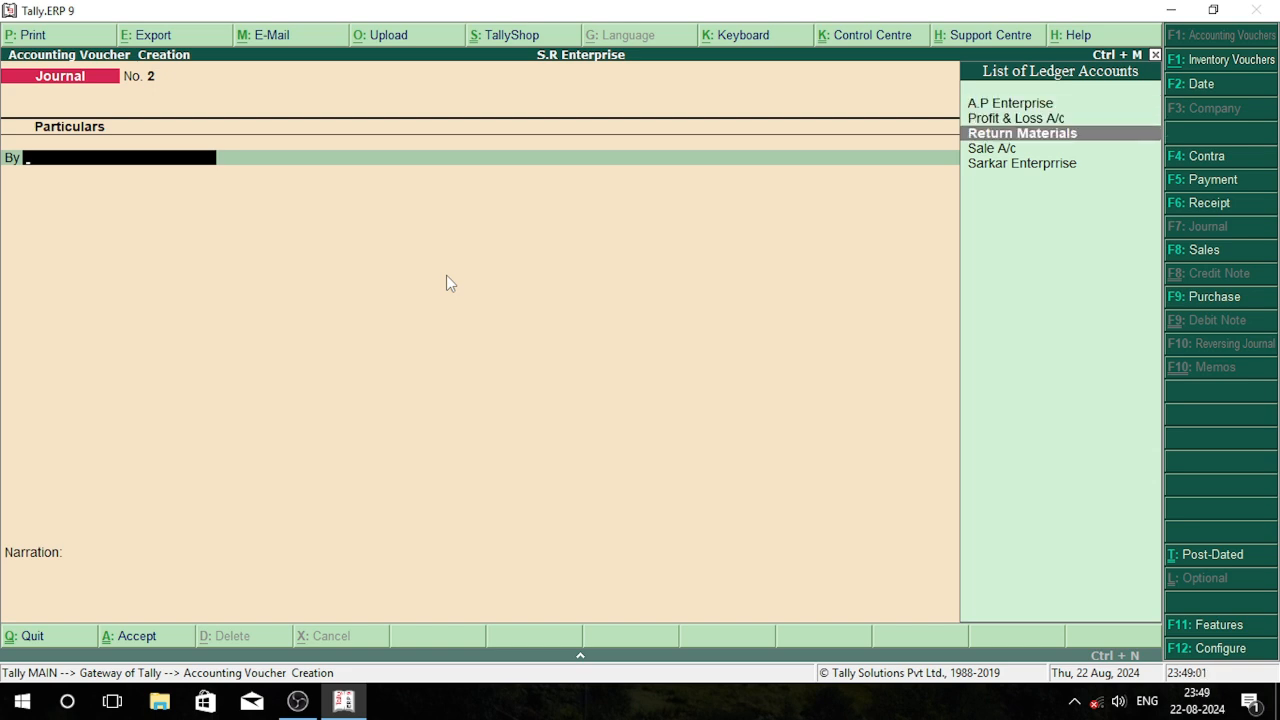
key("Return")
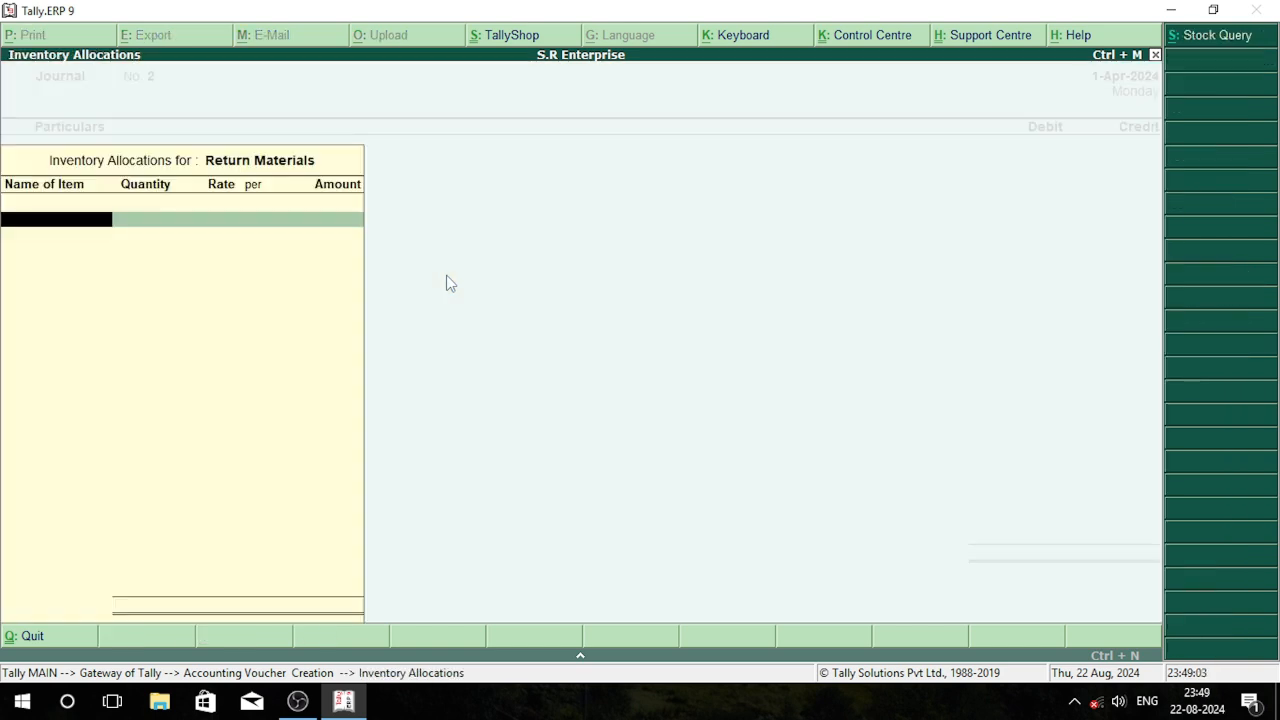
Allocate 3 pcs of BwnQ Gw at the 18,500.00 rate to Return Materials and proceed to the credit line
key("Down")
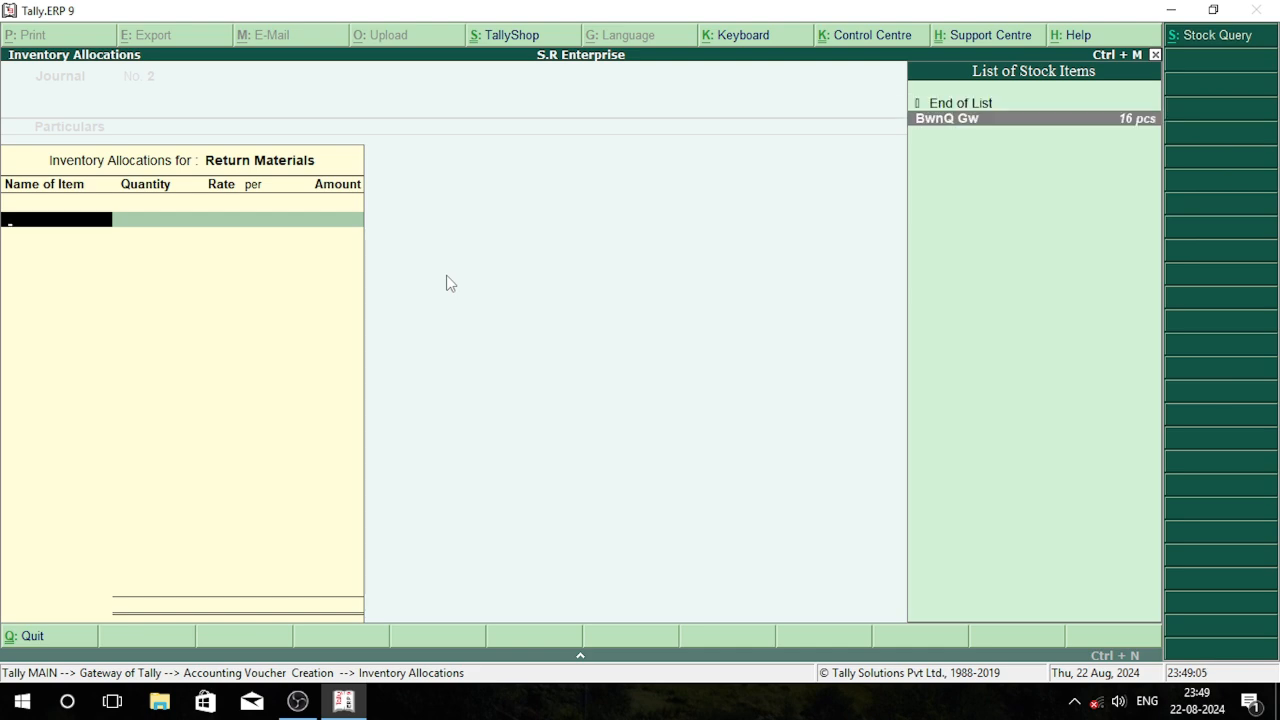
key("Return")
type("3")
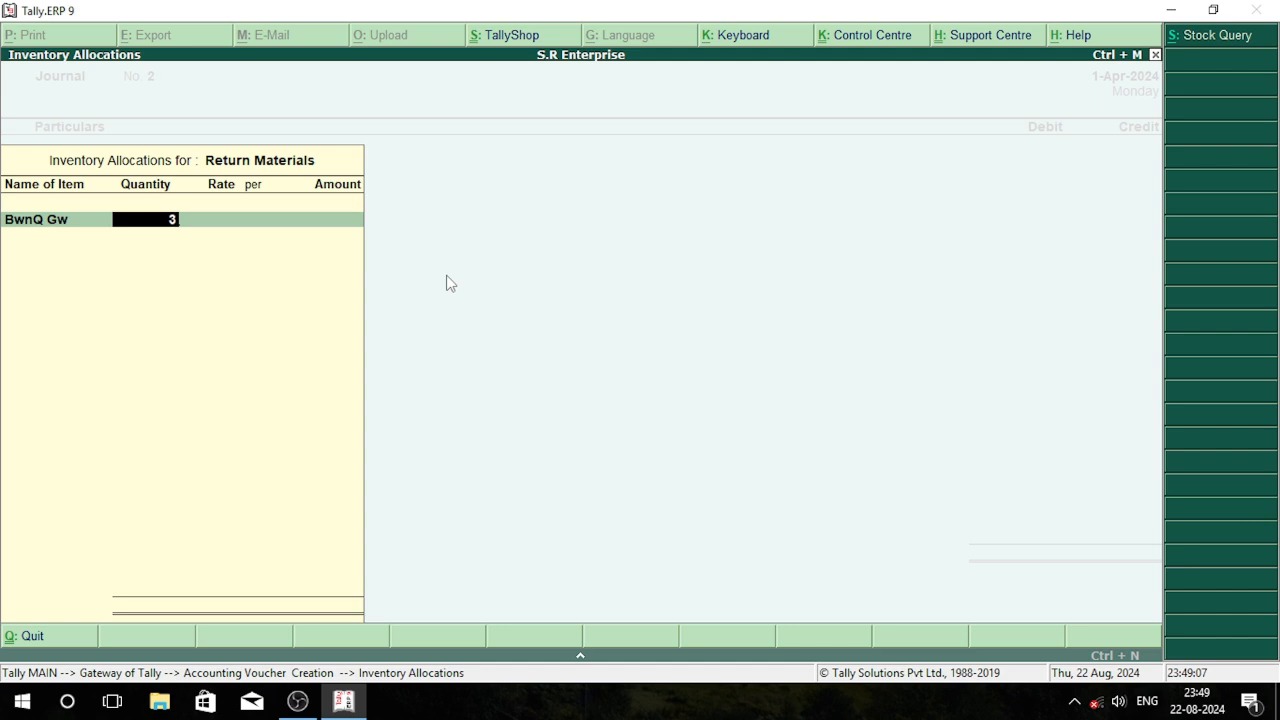
key("Return")
type("18")
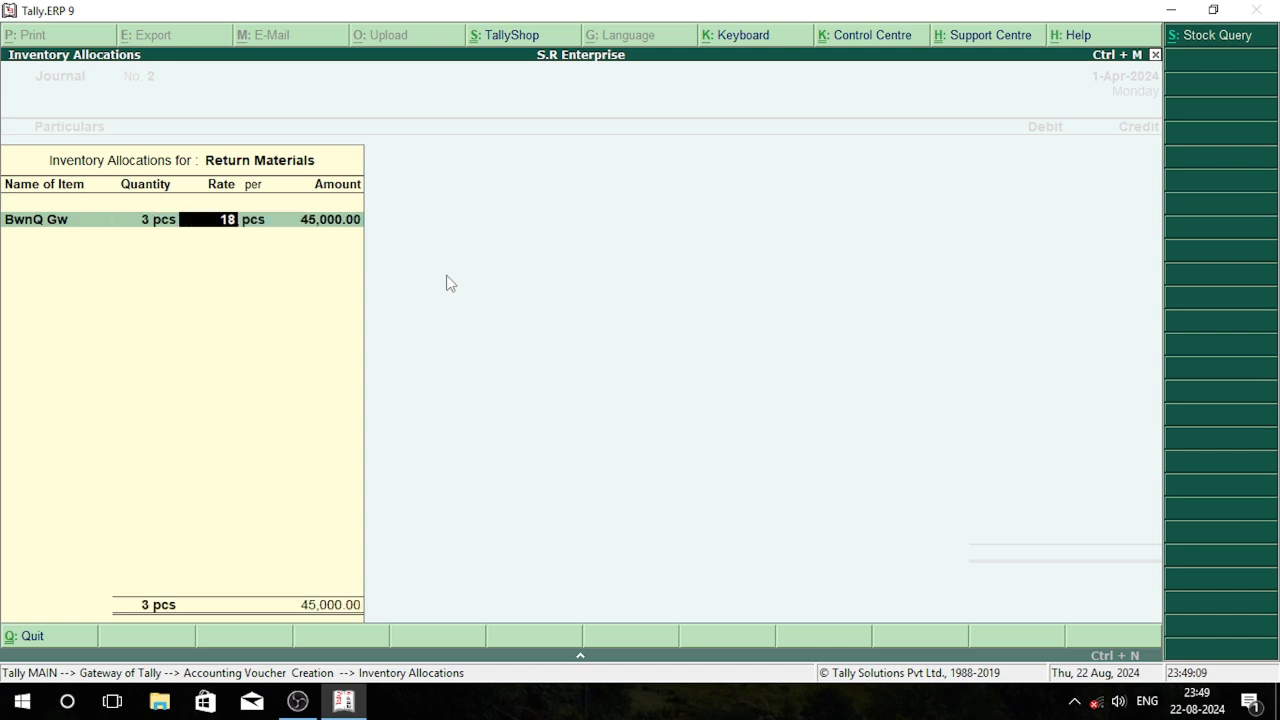
type("500")
key("Return")
Replace the credited A.P Enterprise ledger with Sarkar Enterprrise, keeping the 55,500.00 credit amount
key("Return")
key("Return")
key("Return")
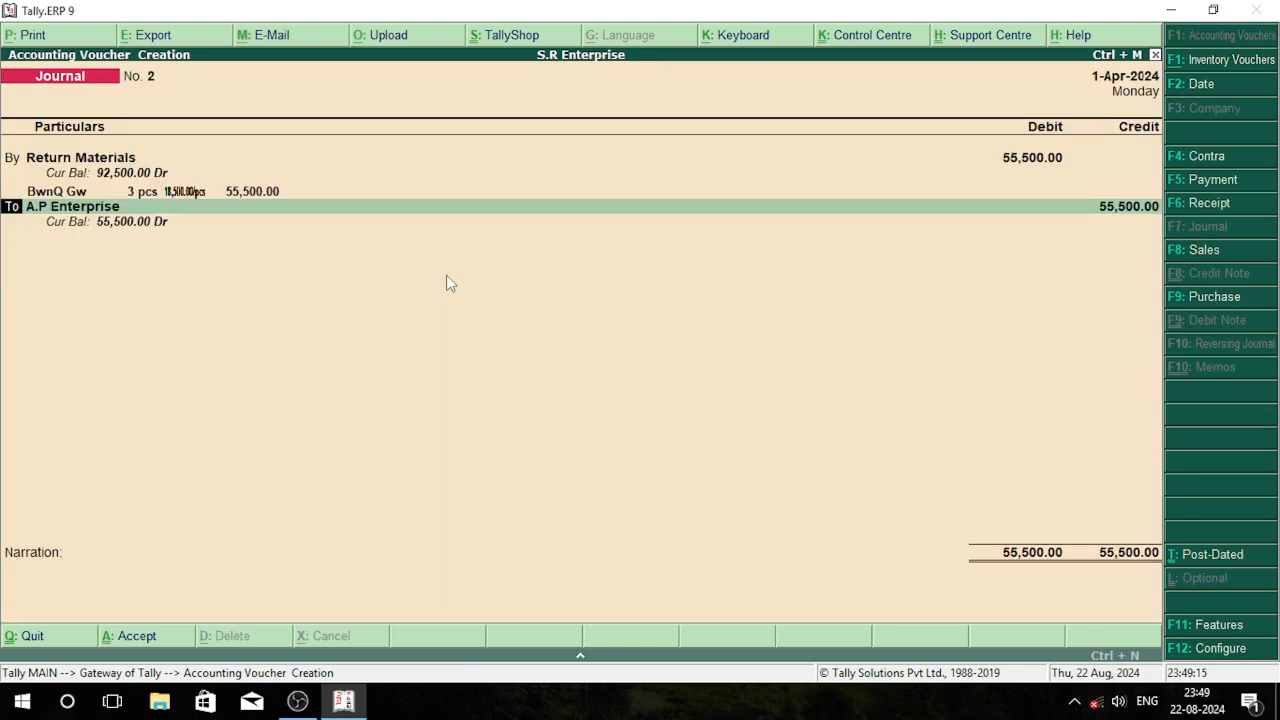
key("Return")
key("Down")
key("Down")
key("Down")
key("Down")
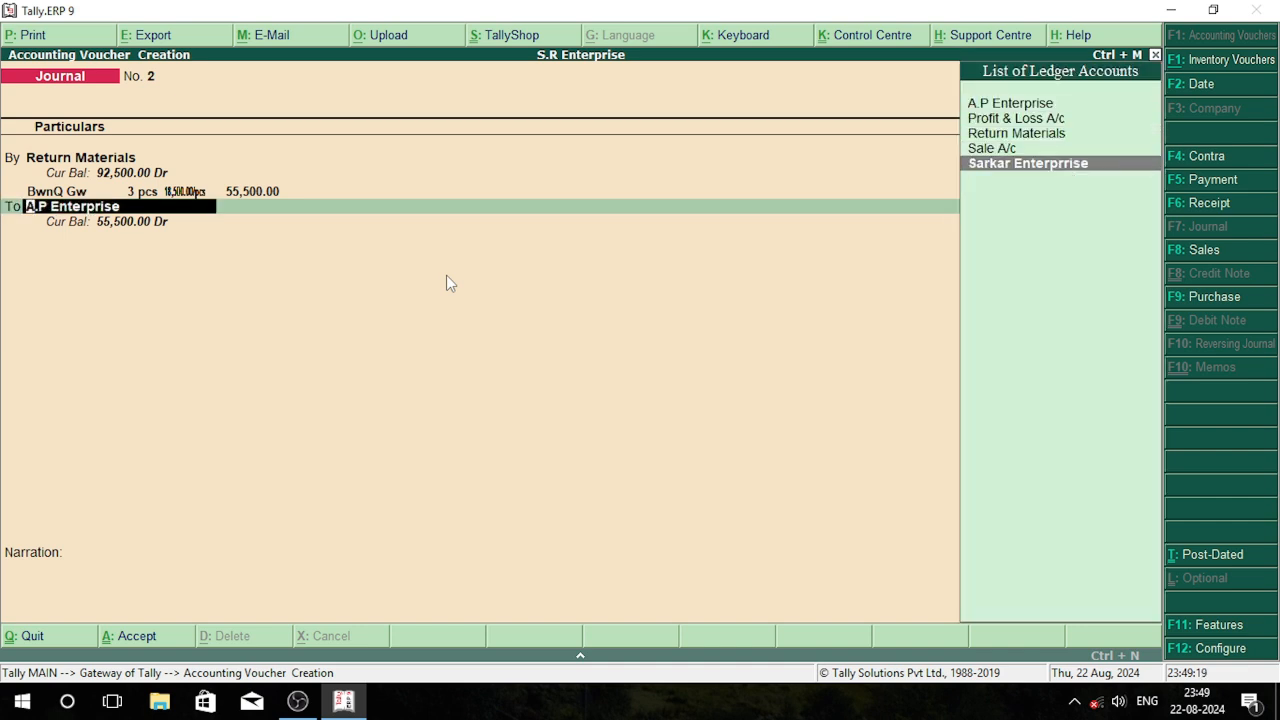
key("Return")
key("Return")
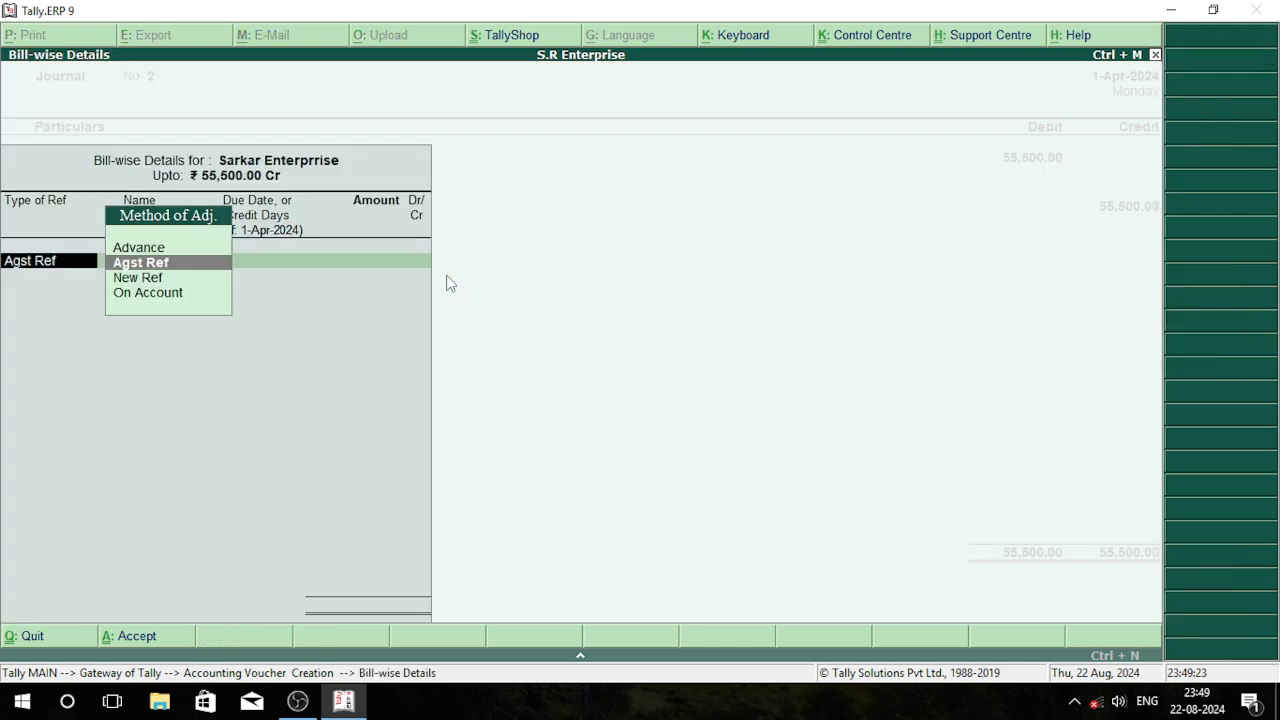
Adjust the Sarkar Enterprrise credit as Agst Ref to pending bill 2, save the journal voucher and leave voucher entry
key("Return")
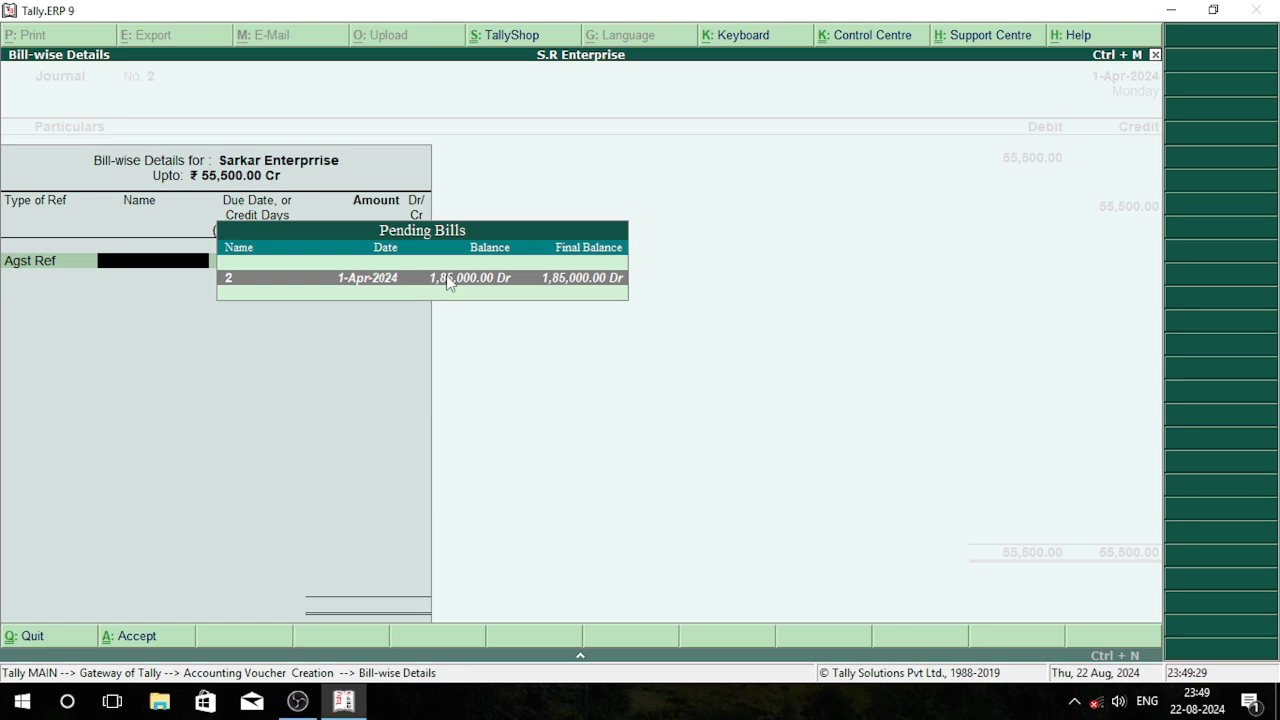
key("Return")
key("Return")
key("Return")
key("Return")
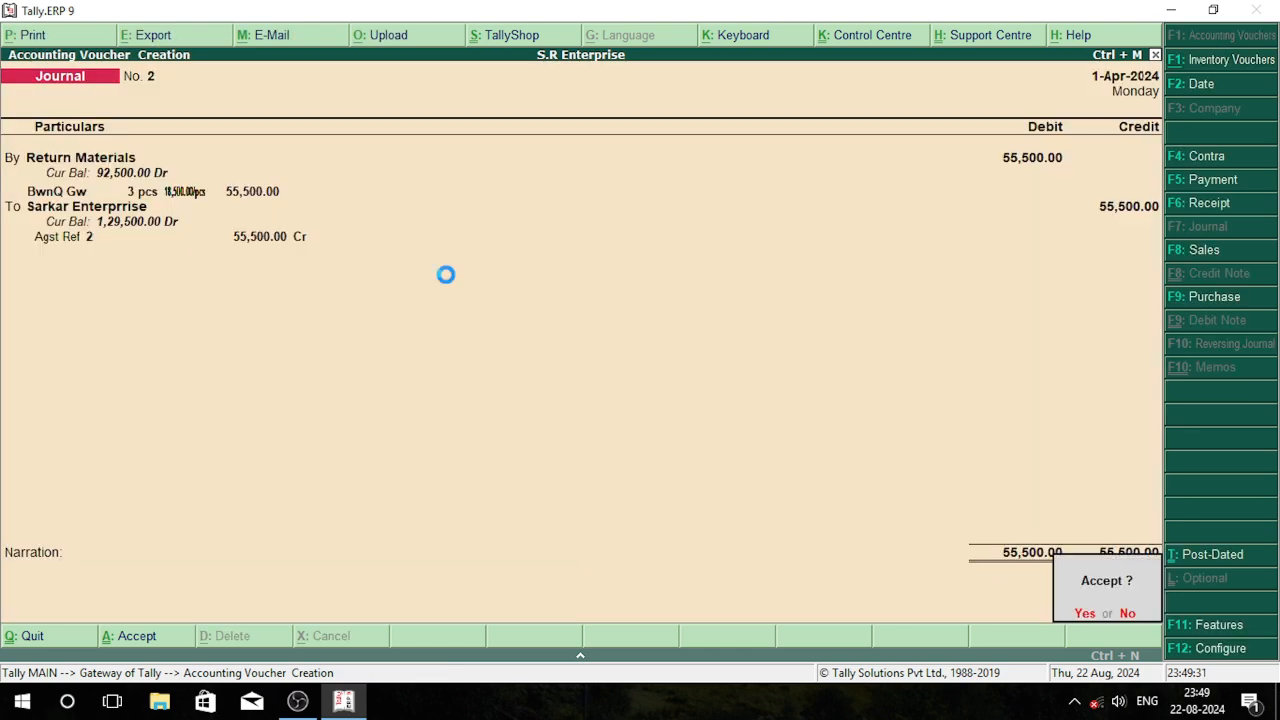
key("Return")
key("Escape")
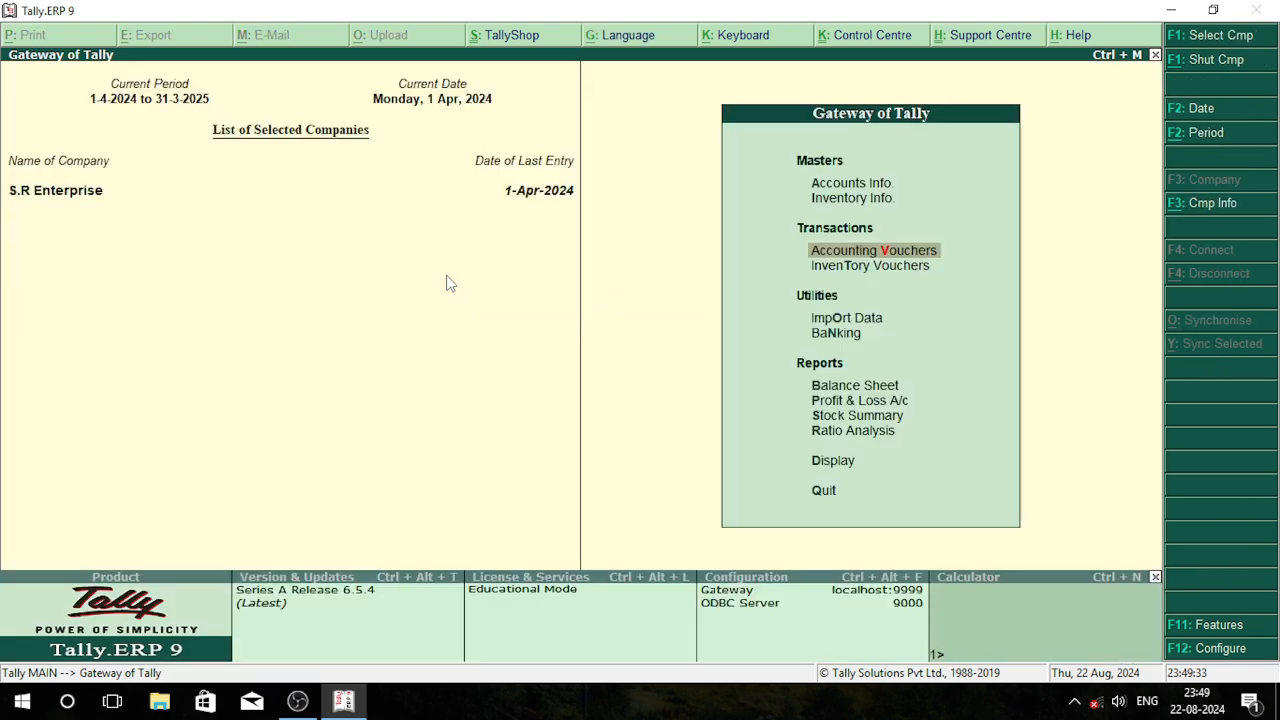